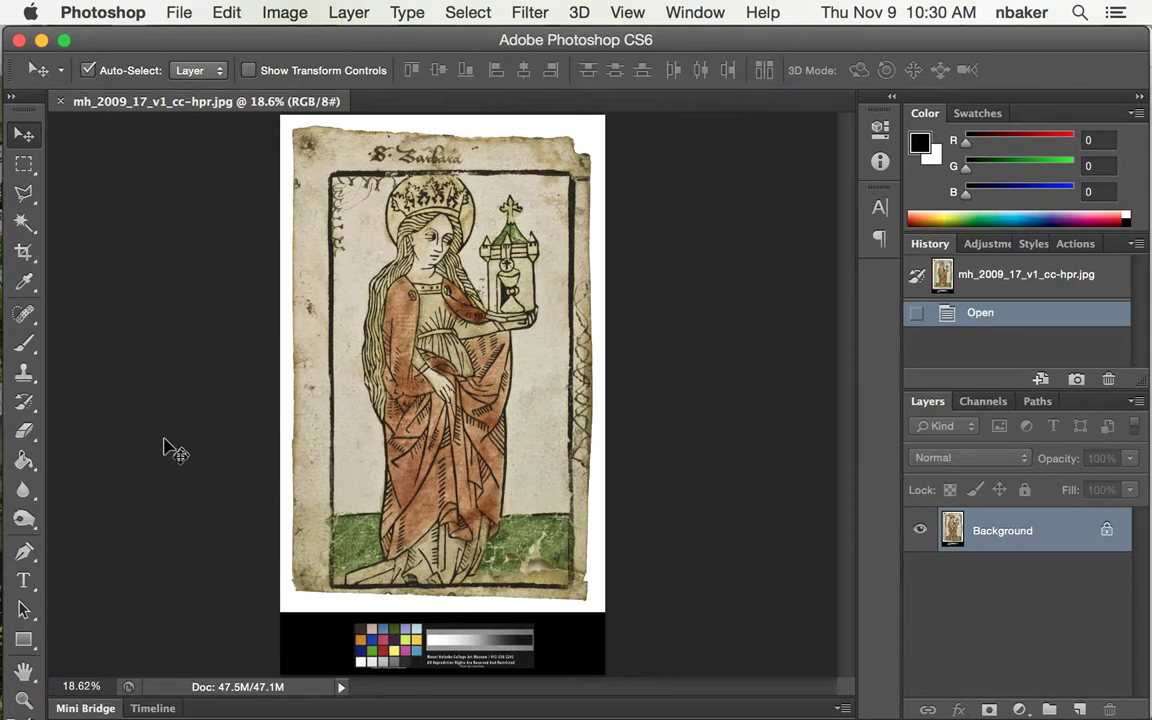
Look up the woodcut's 5 7/8 x 3 5/8 in sheet size in the Chrome collections record.
key(super+Tab)
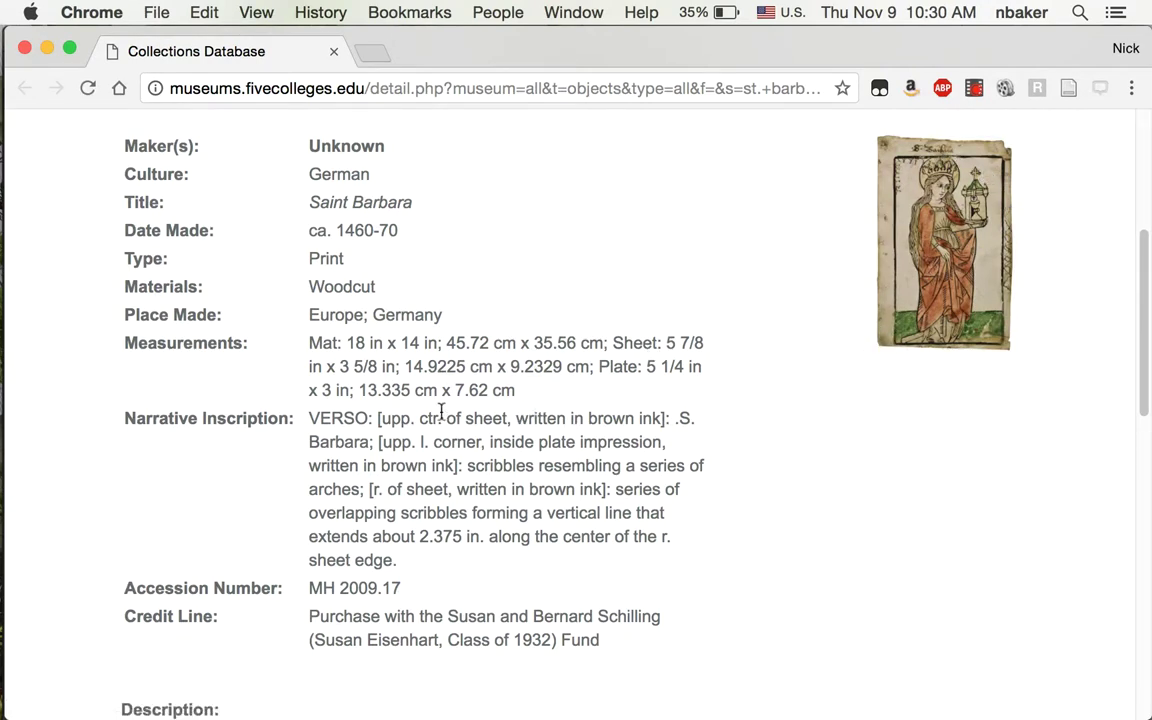
drag(612, 346, 397, 367)
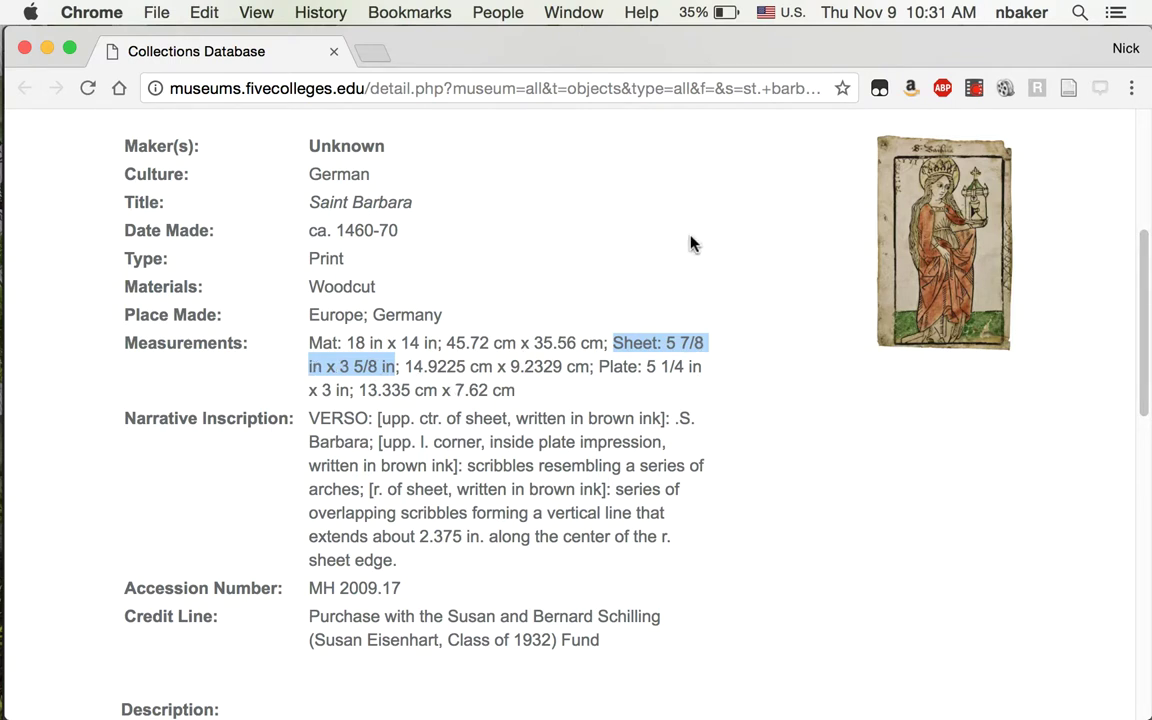
key(super+Tab)
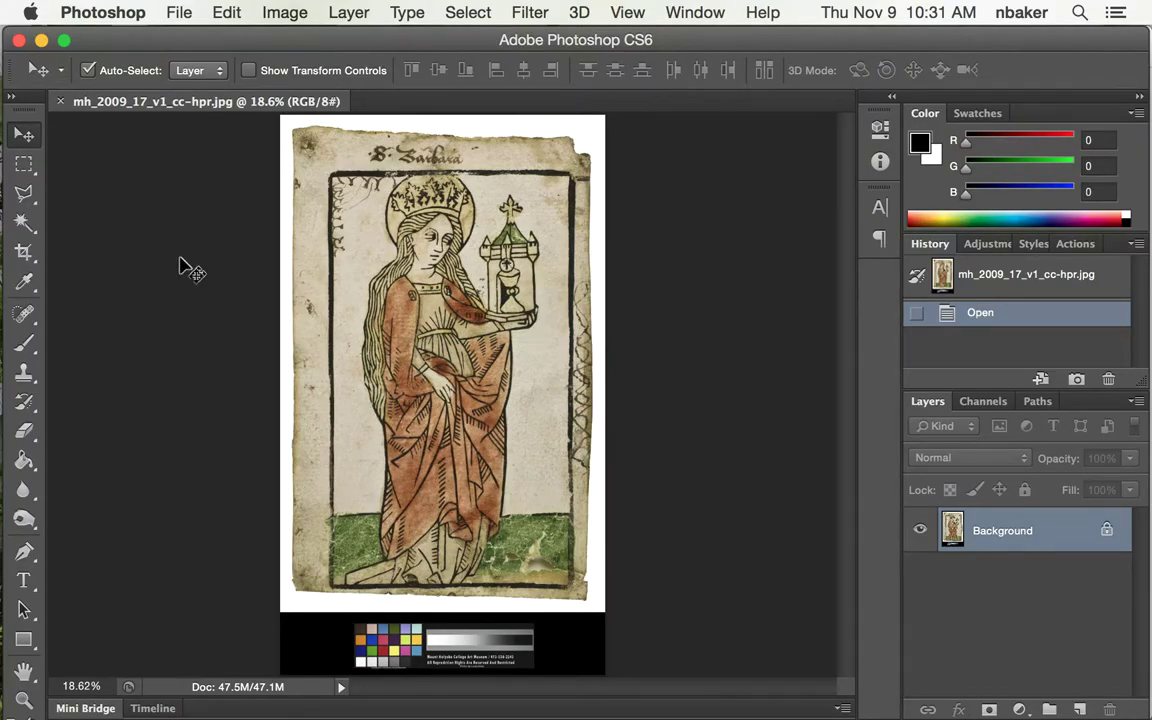
Zoom the woodcut to 100% and back out to 33.3% to inspect its edges.
key(super+plus)
key(super+plus)
key(super+plus)
key(super+plus)
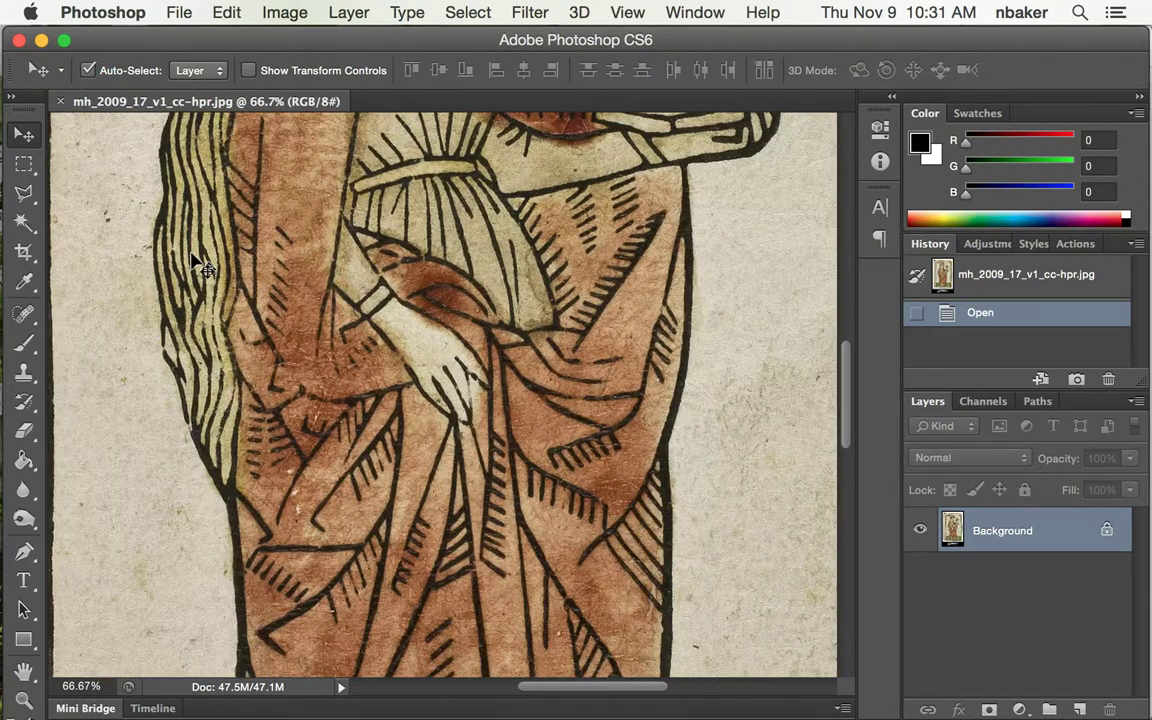
key(super+plus)
scroll(200, 265, up, 10)
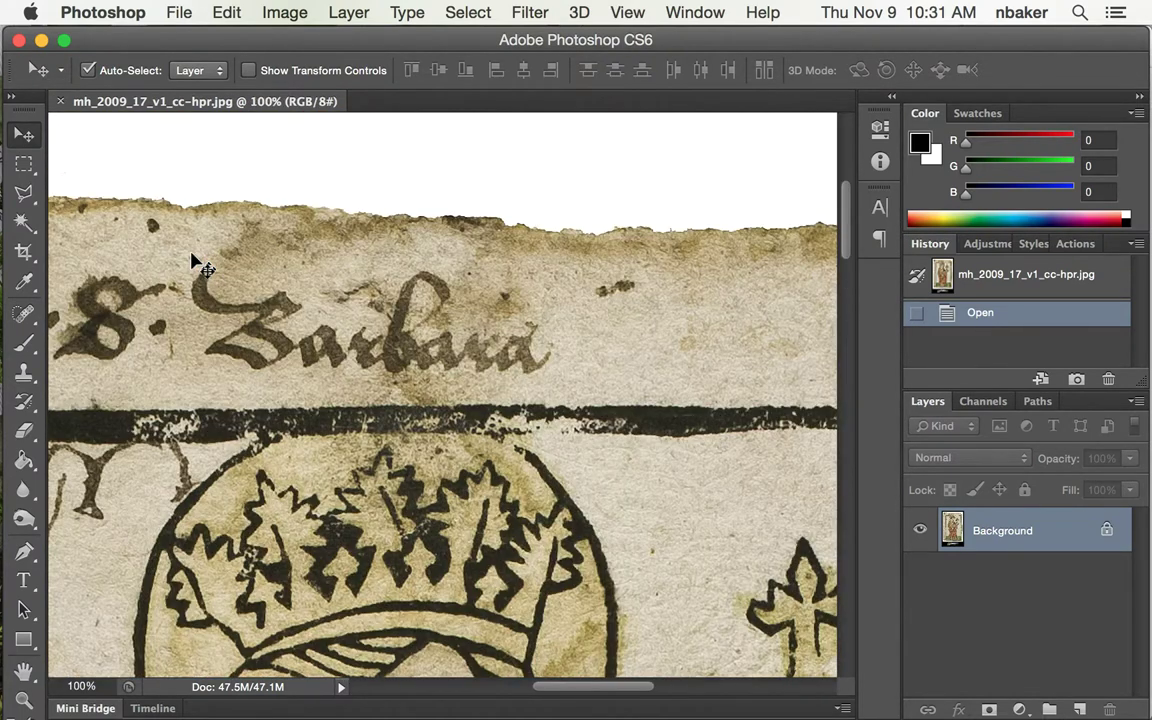
scroll(200, 265, down, 5)
key(super+minus)
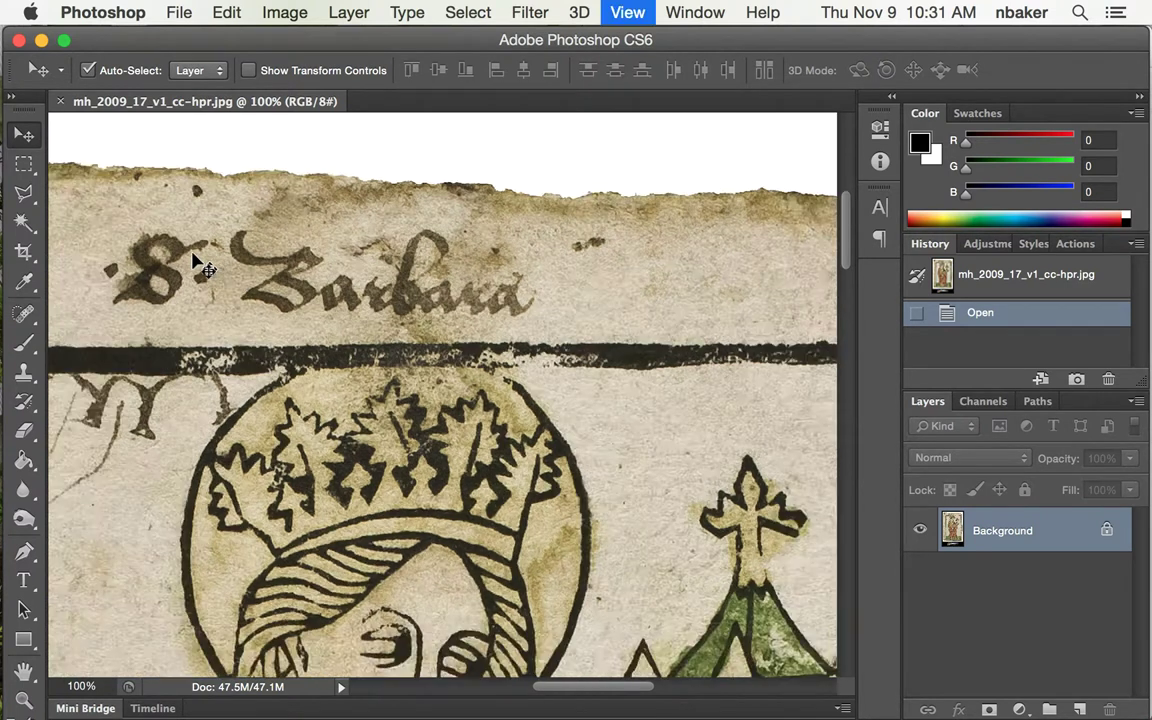
key(super+minus)
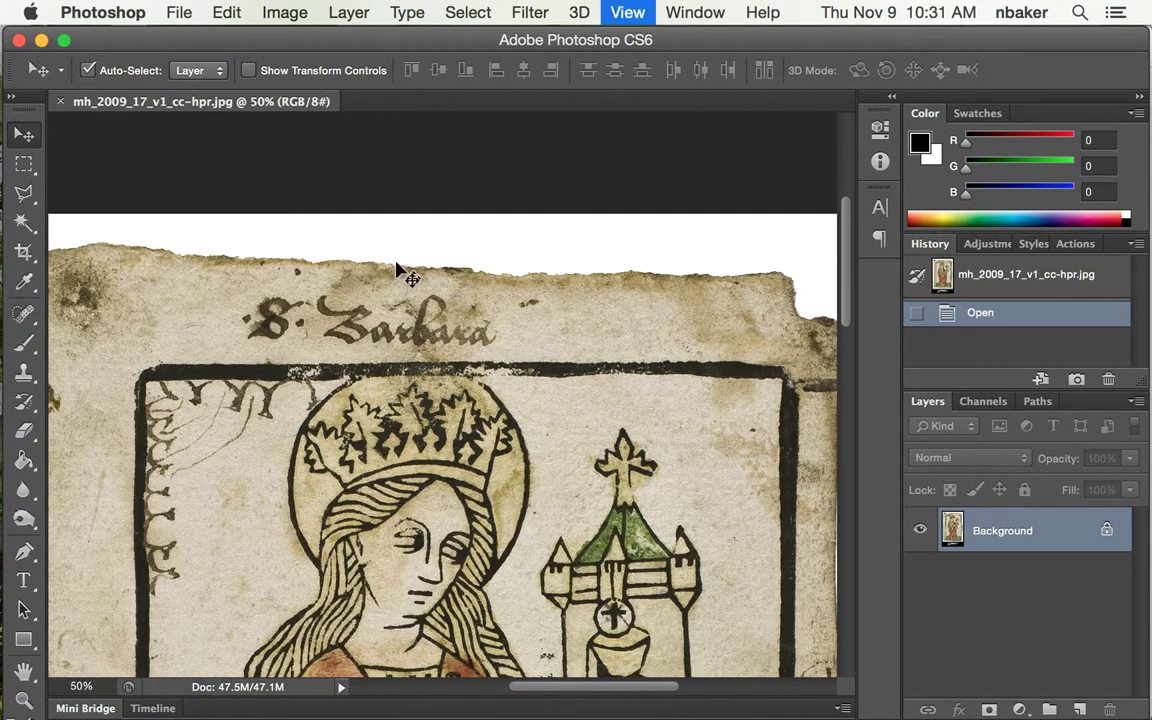
key(super+minus)
scroll(397, 270, down, 4)
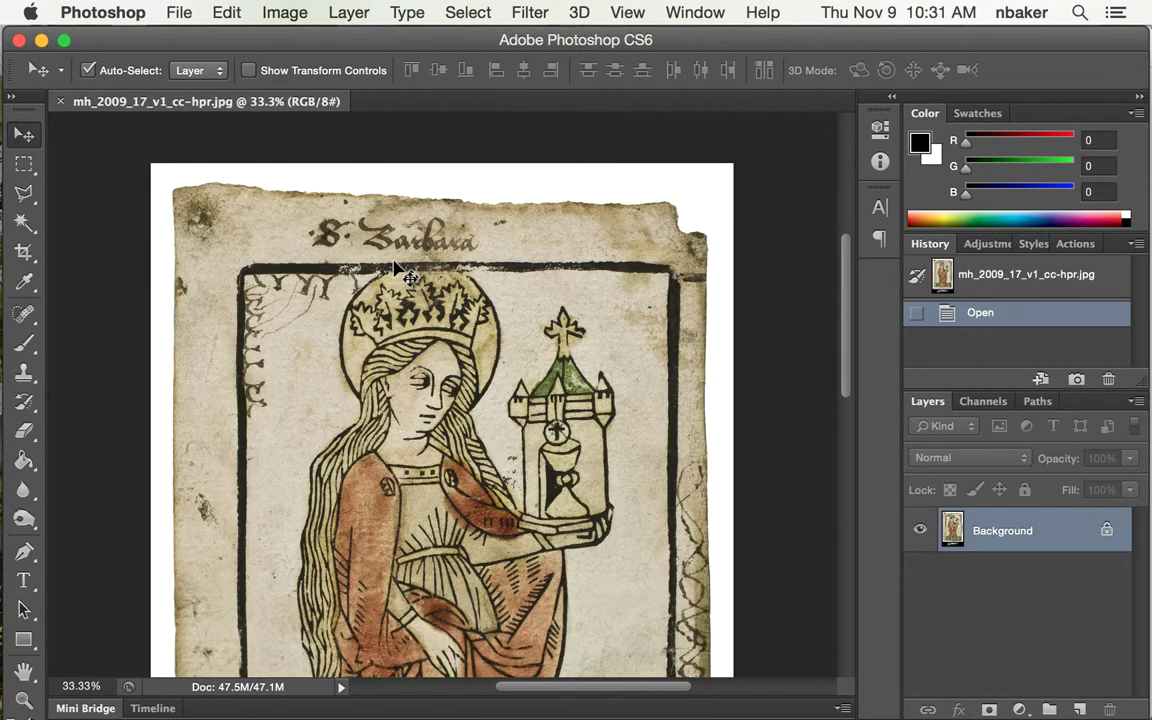
scroll(397, 270, down, 2)
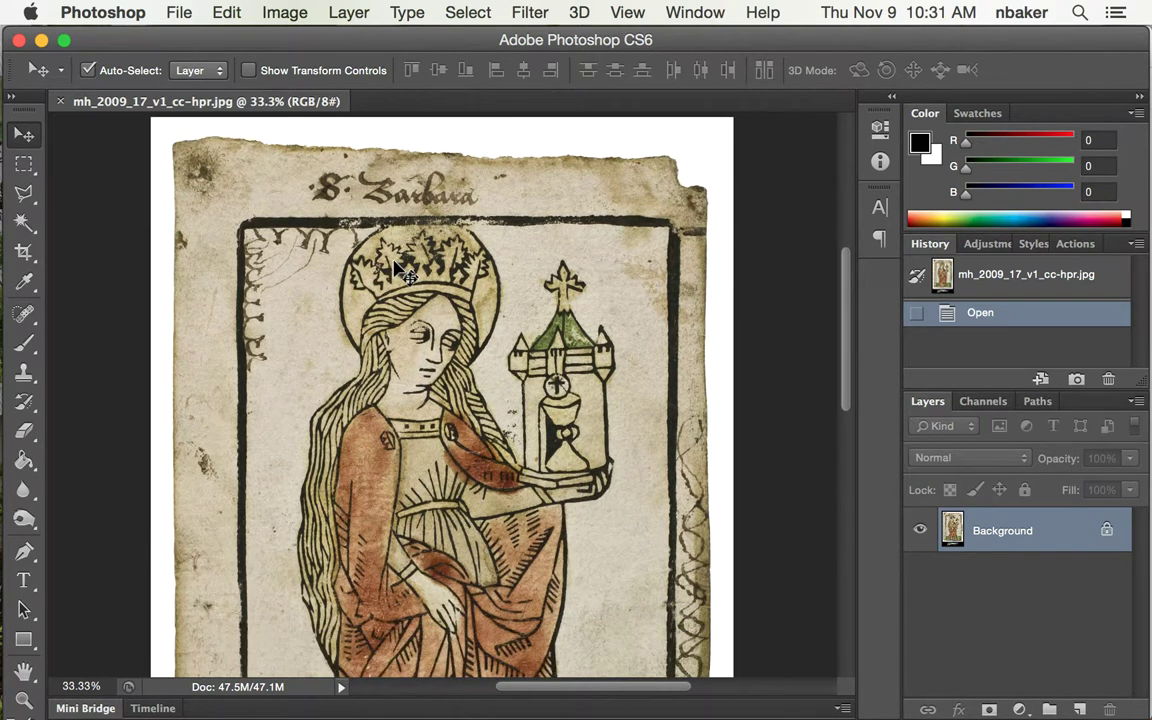
scroll(397, 270, up, 5)
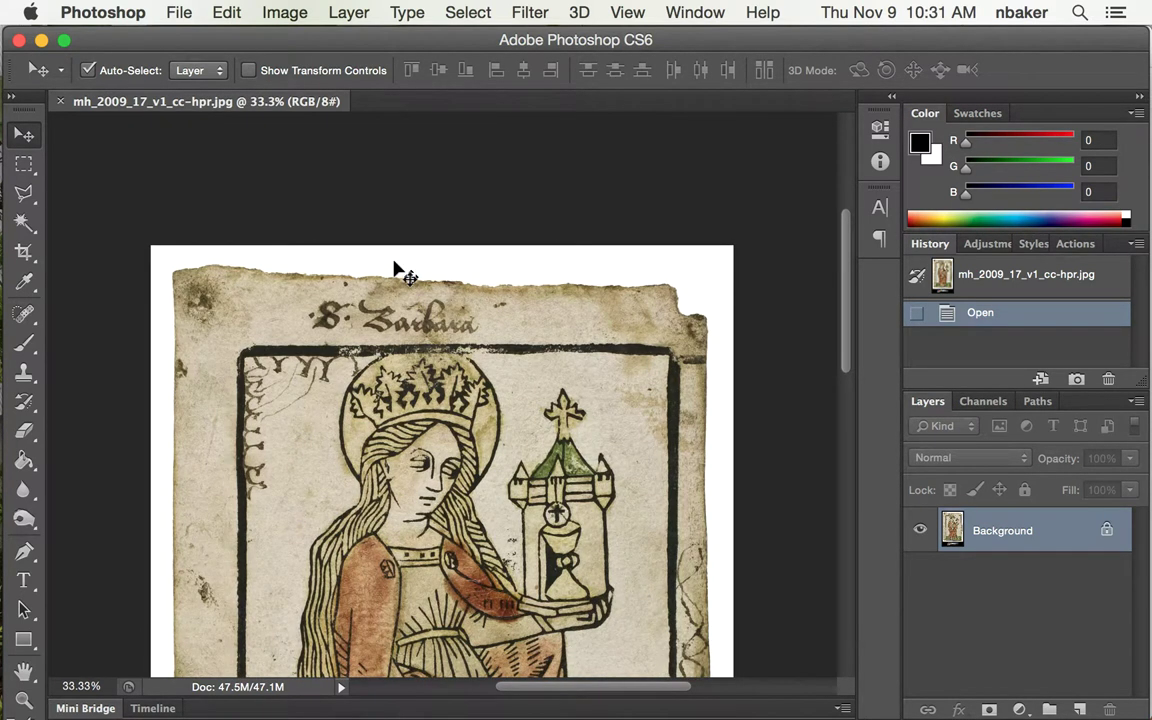
Show the rulers and switch their units to inches.
key(super+r)
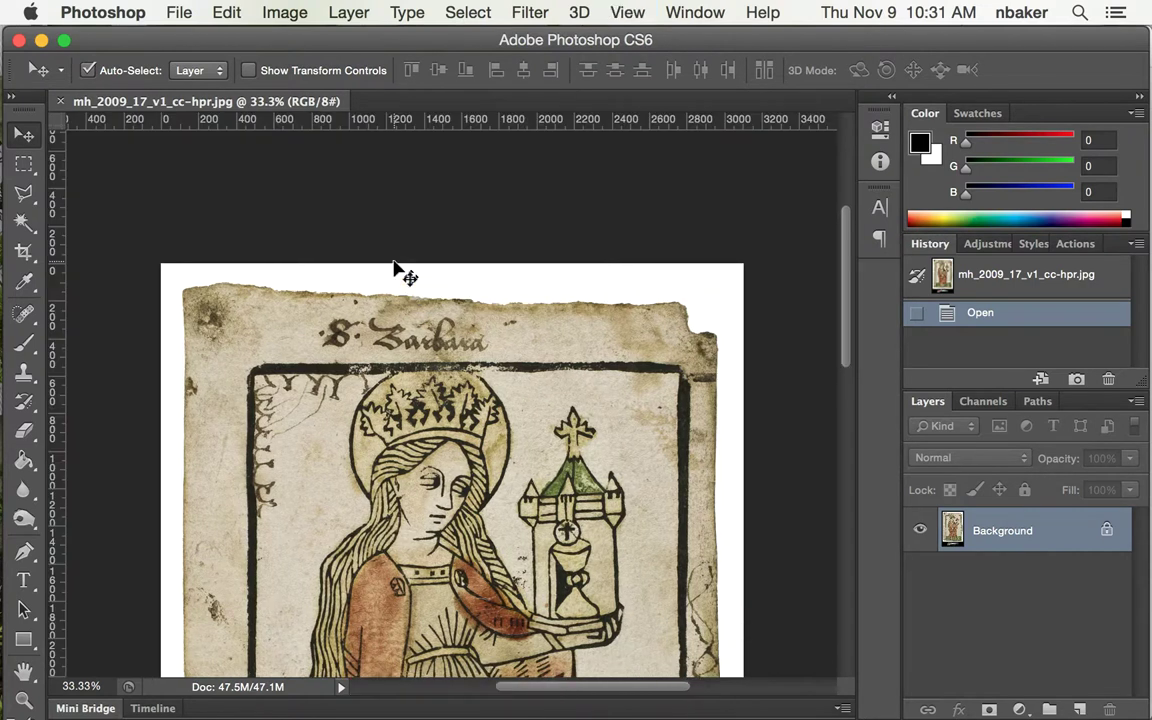
right_click(253, 122)
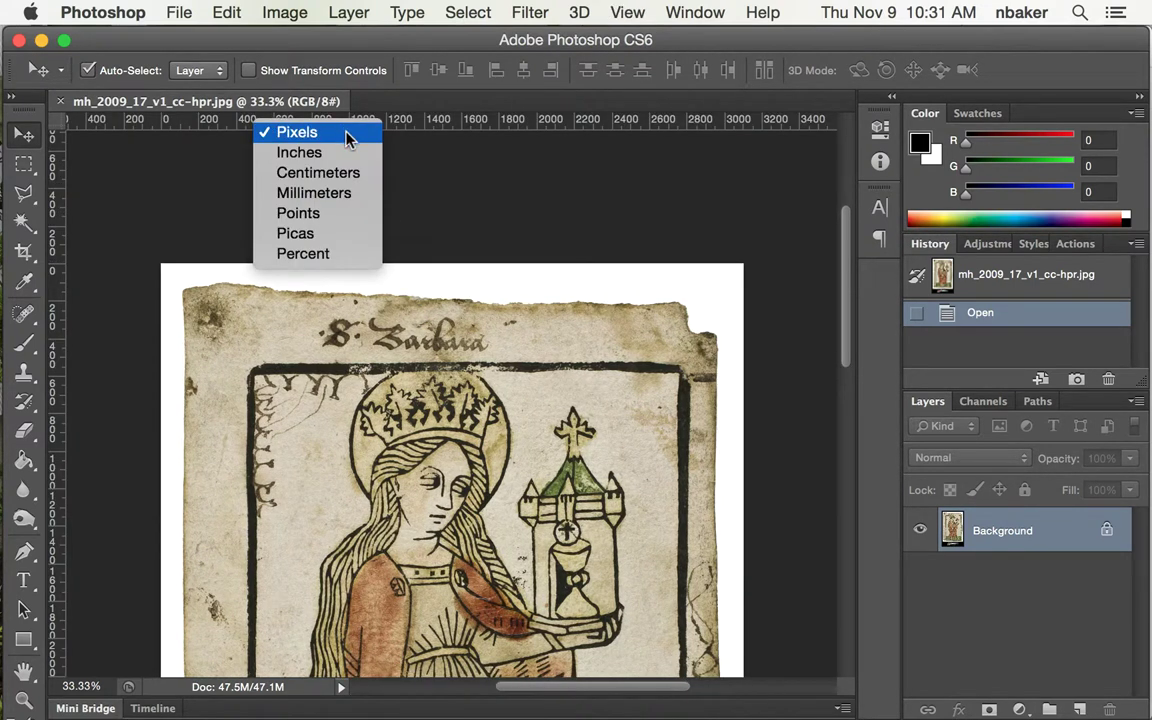
click(329, 156)
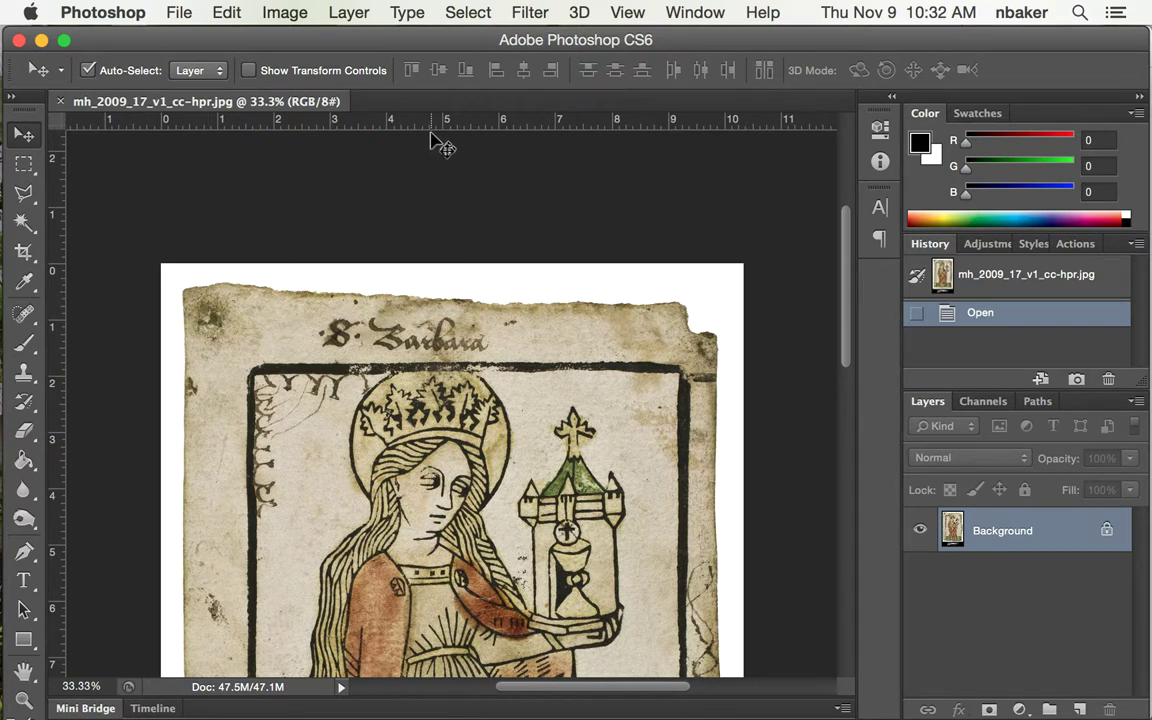
Drag four guides from the rulers to the paper sheet's top, left, right and bottom edges.
drag(432, 125, 427, 282)
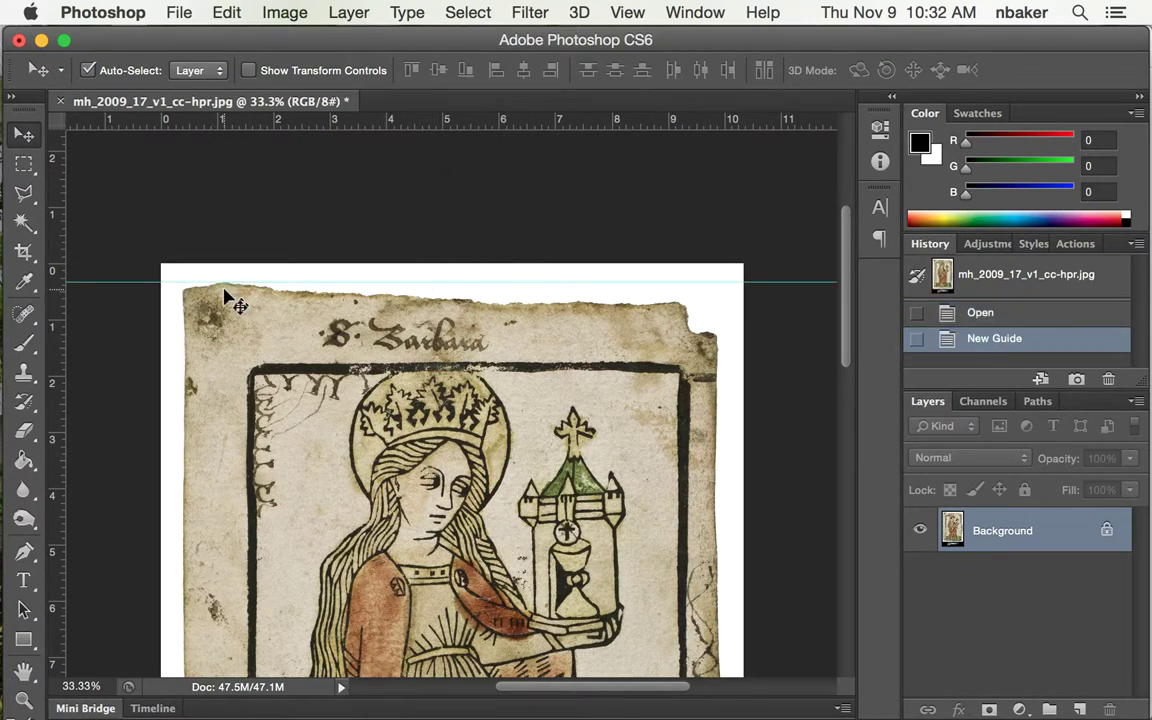
drag(52, 276, 182, 319)
scroll(182, 319, down, 10)
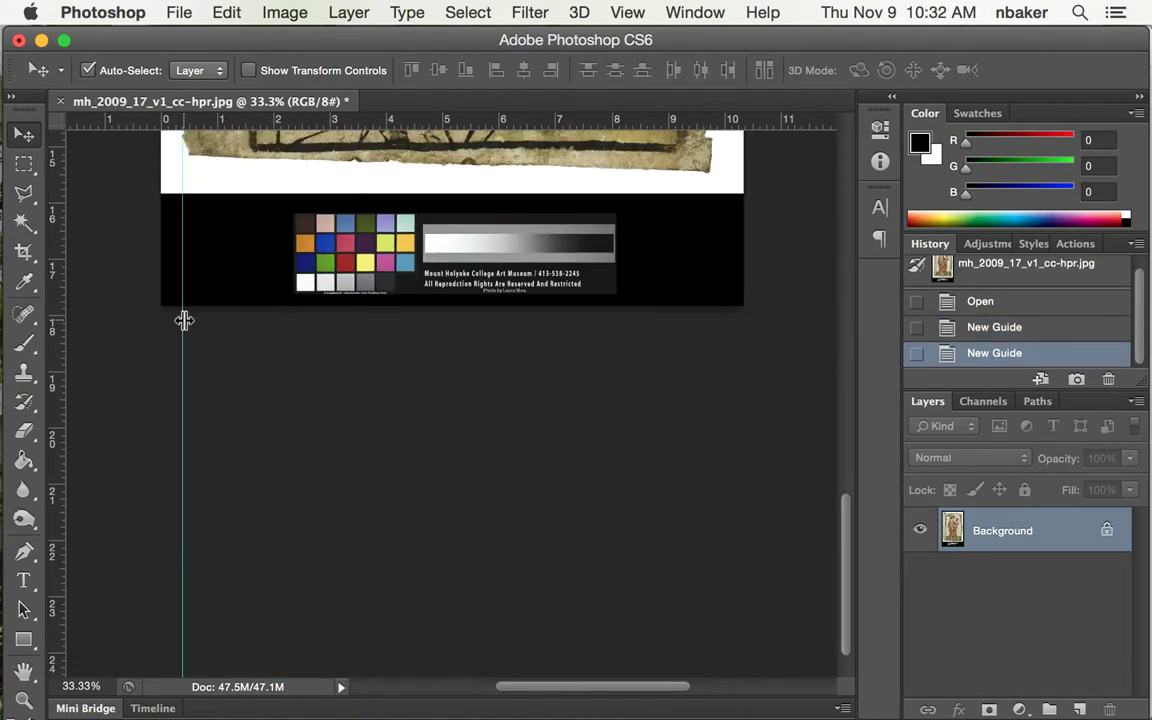
scroll(182, 319, up, 4)
scroll(183, 320, up, 8)
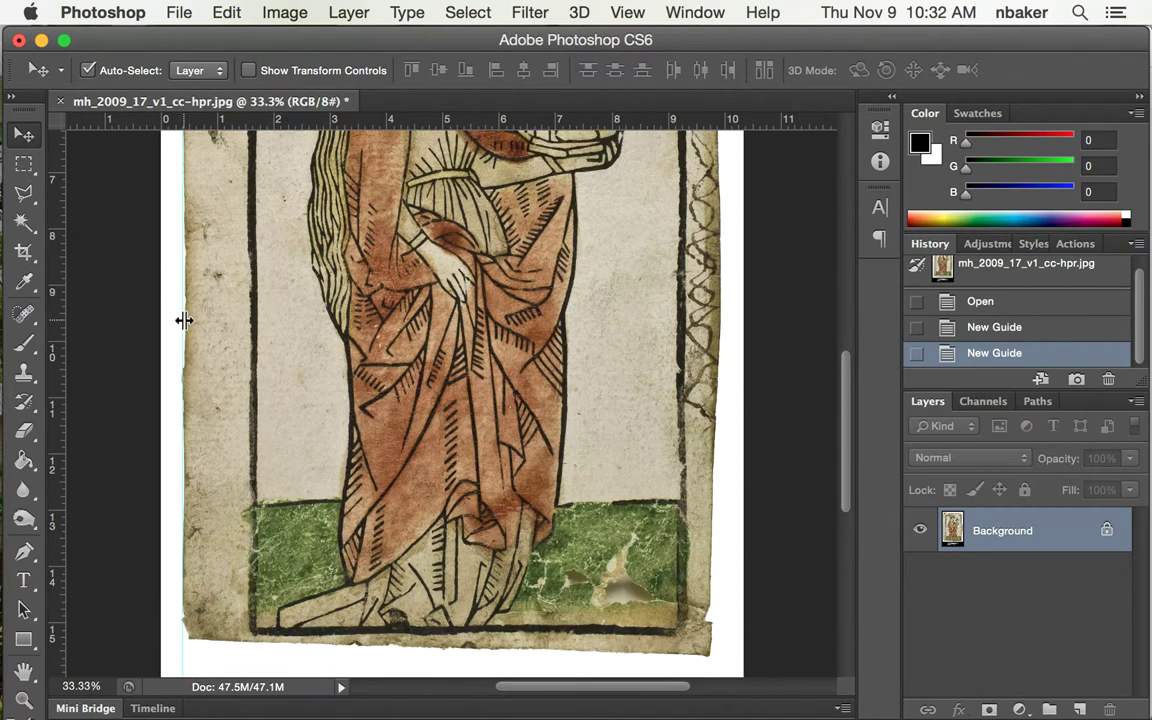
scroll(183, 320, down, 10)
scroll(183, 320, up, 5)
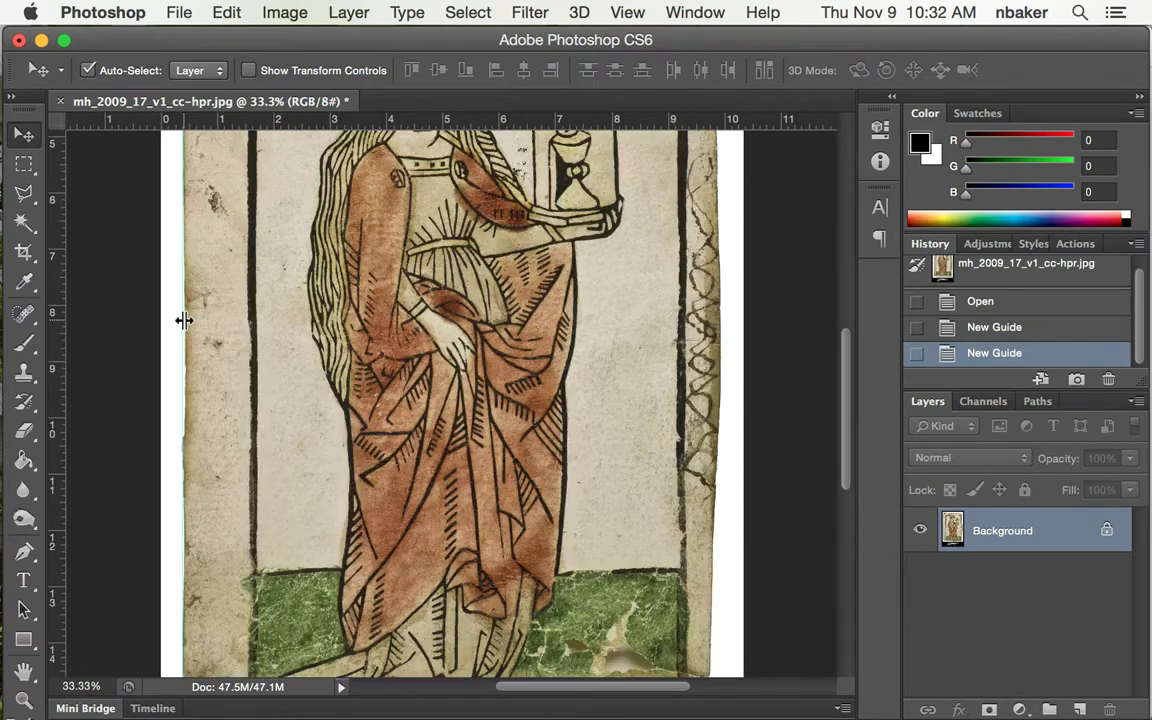
drag(57, 322, 722, 393)
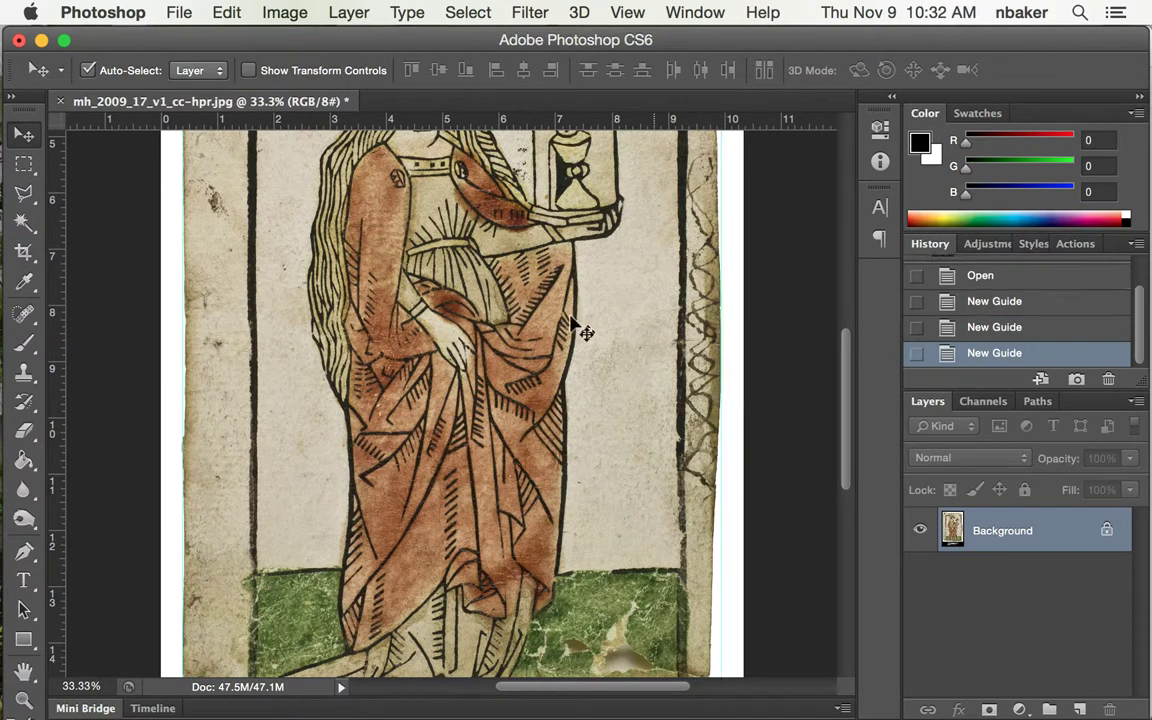
scroll(589, 329, down, 5)
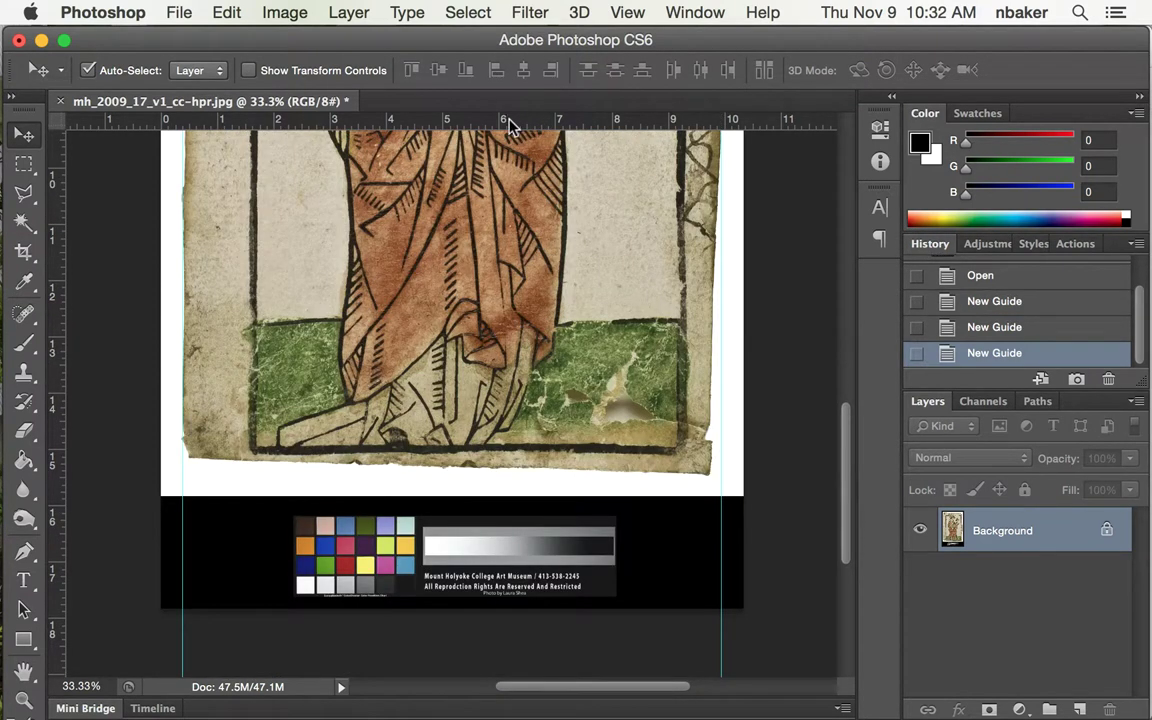
drag(509, 118, 556, 477)
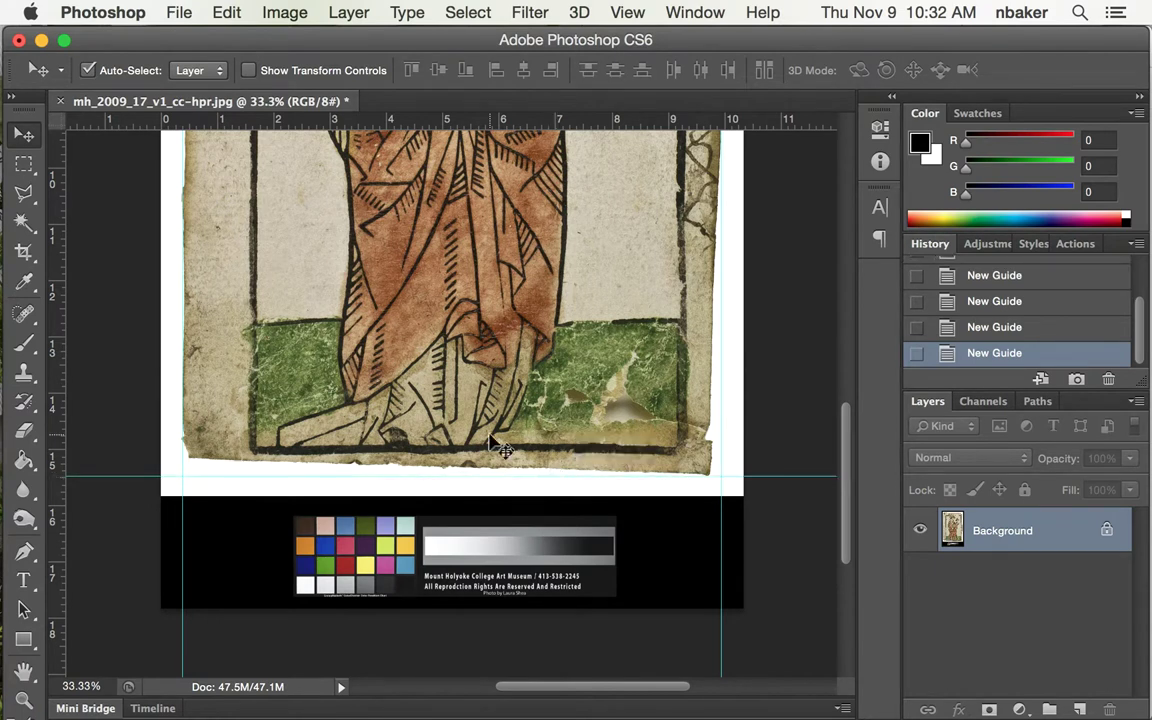
Select the sheet area between the guides and crop the image to it.
click(24, 163)
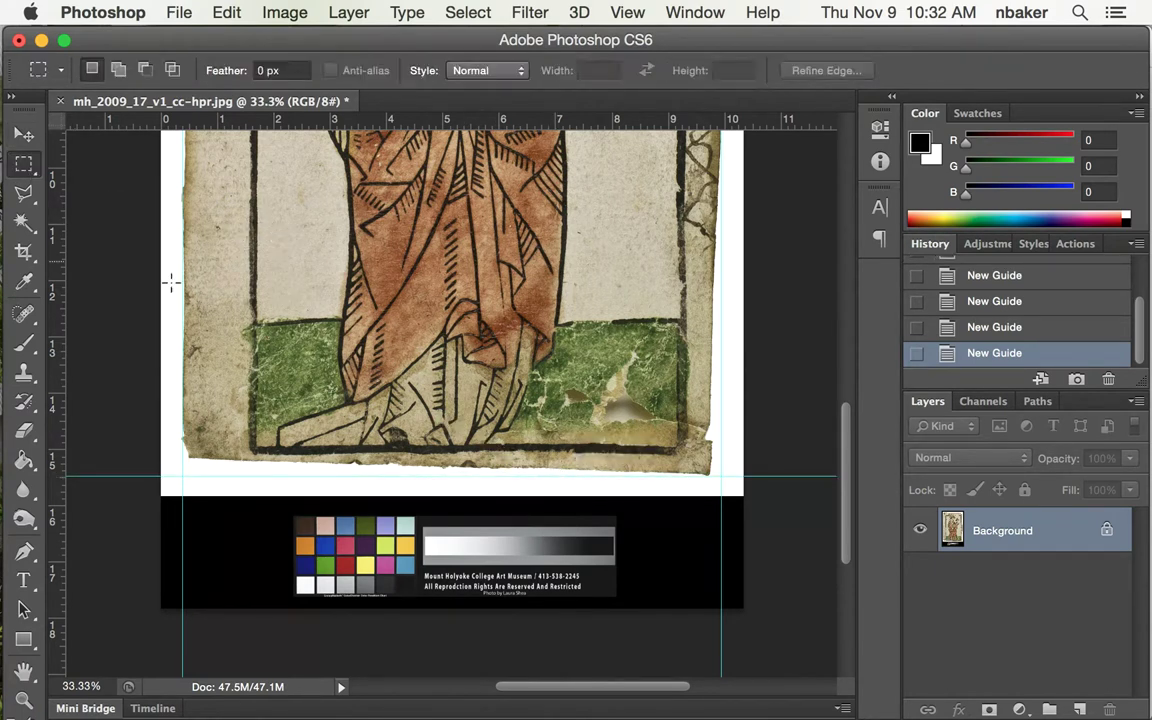
key(super+minus)
key(super+minus)
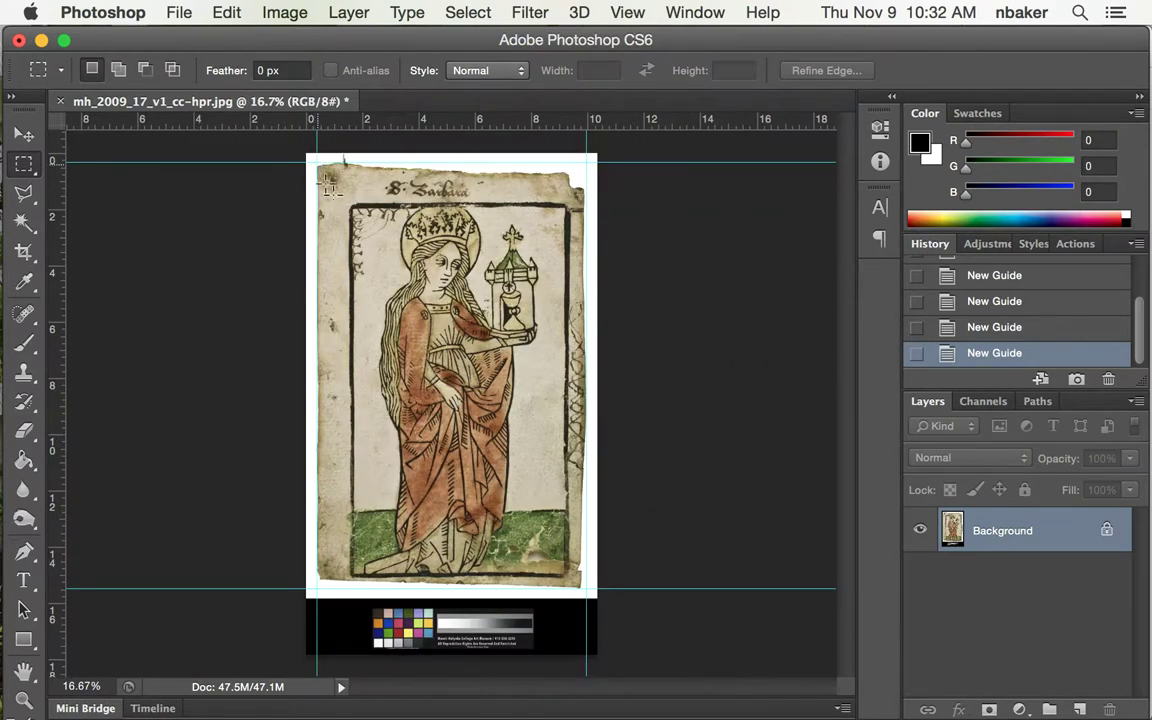
drag(317, 161, 586, 589)
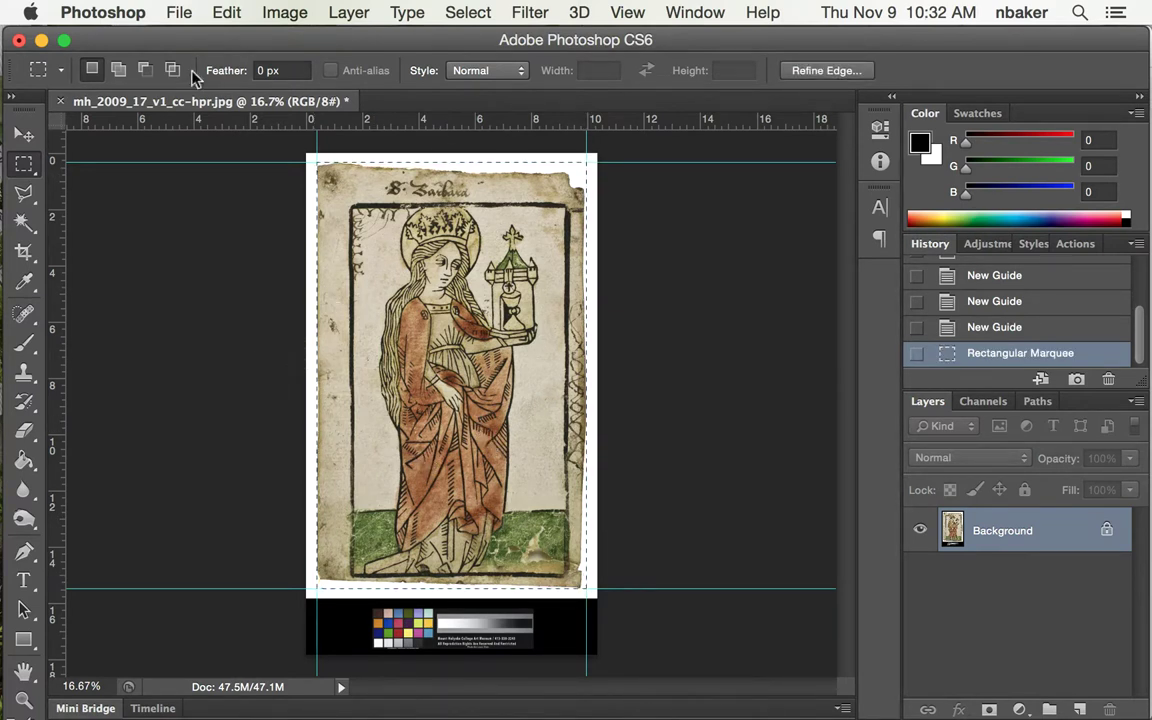
click(287, 11)
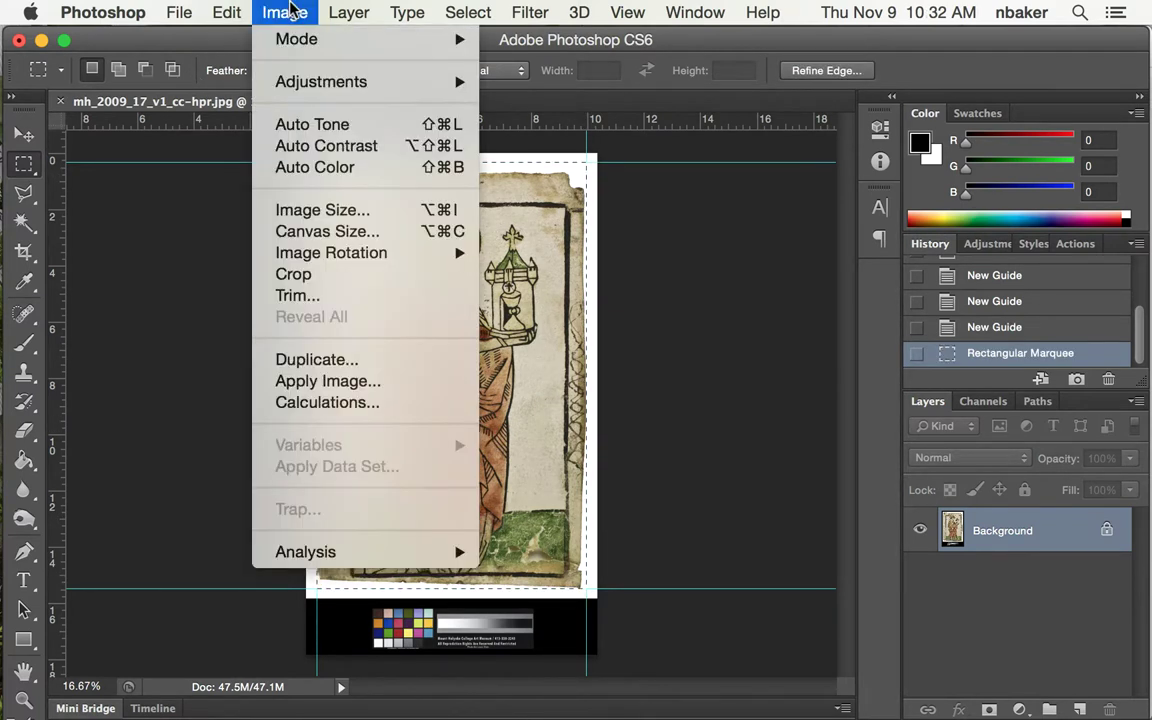
click(296, 275)
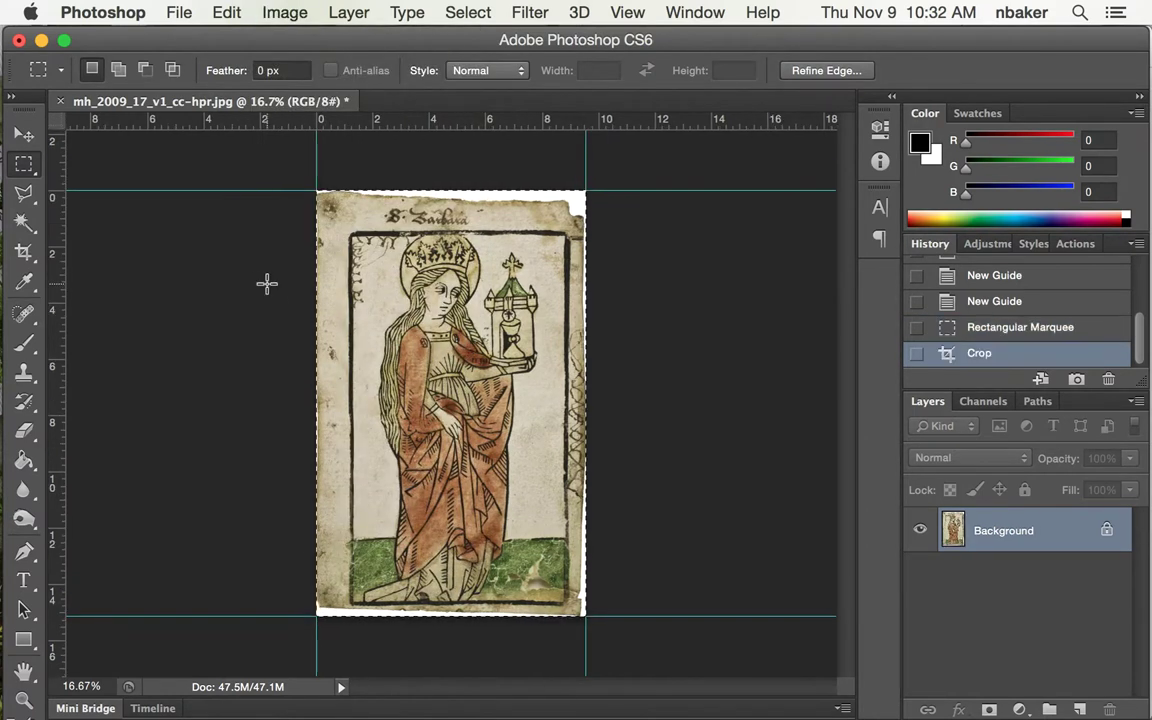
Deselect and clear all guides from the canvas.
key(super+d)
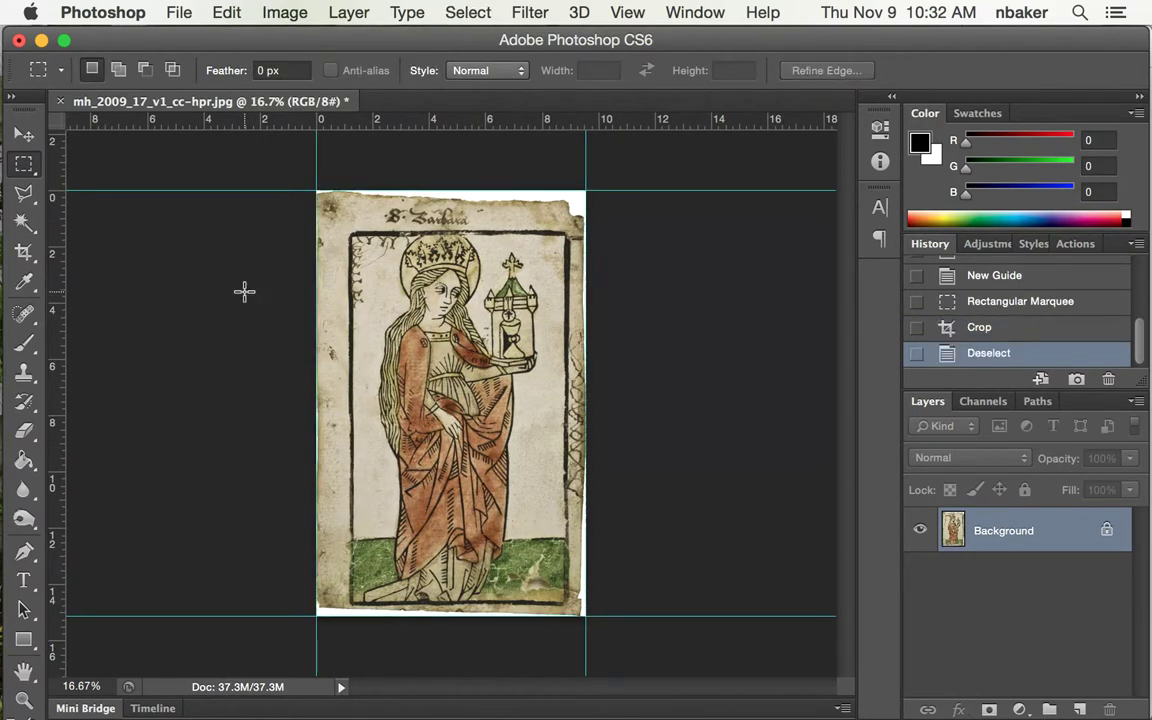
click(628, 13)
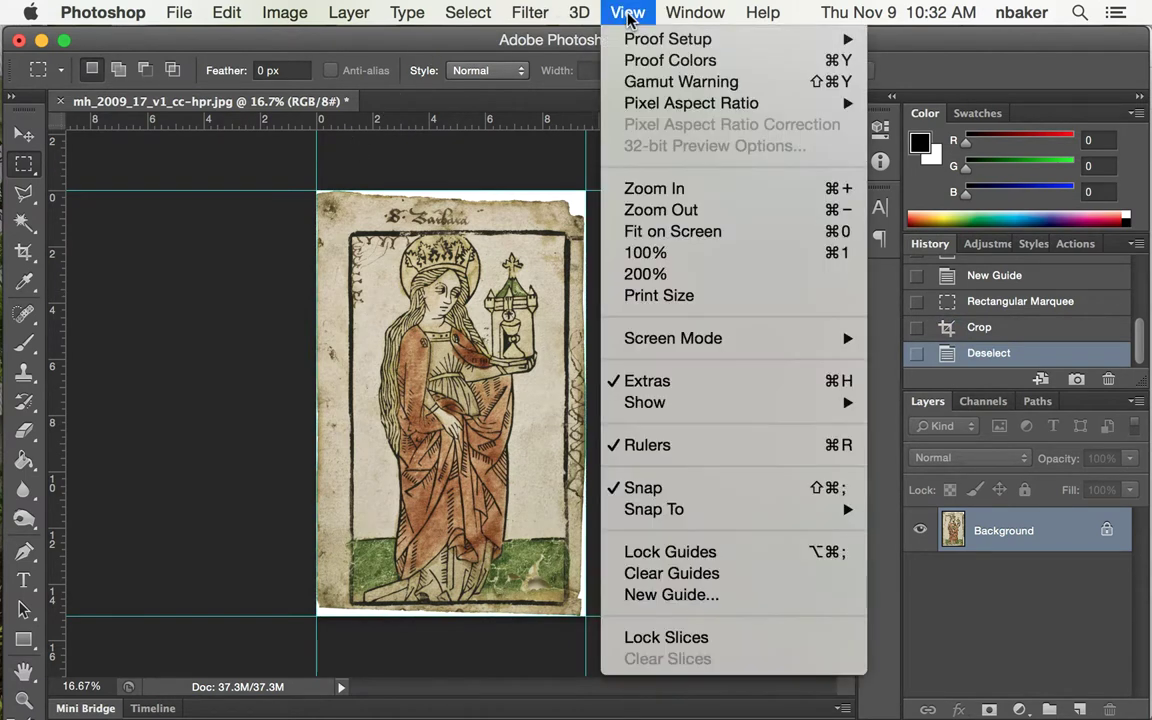
click(699, 578)
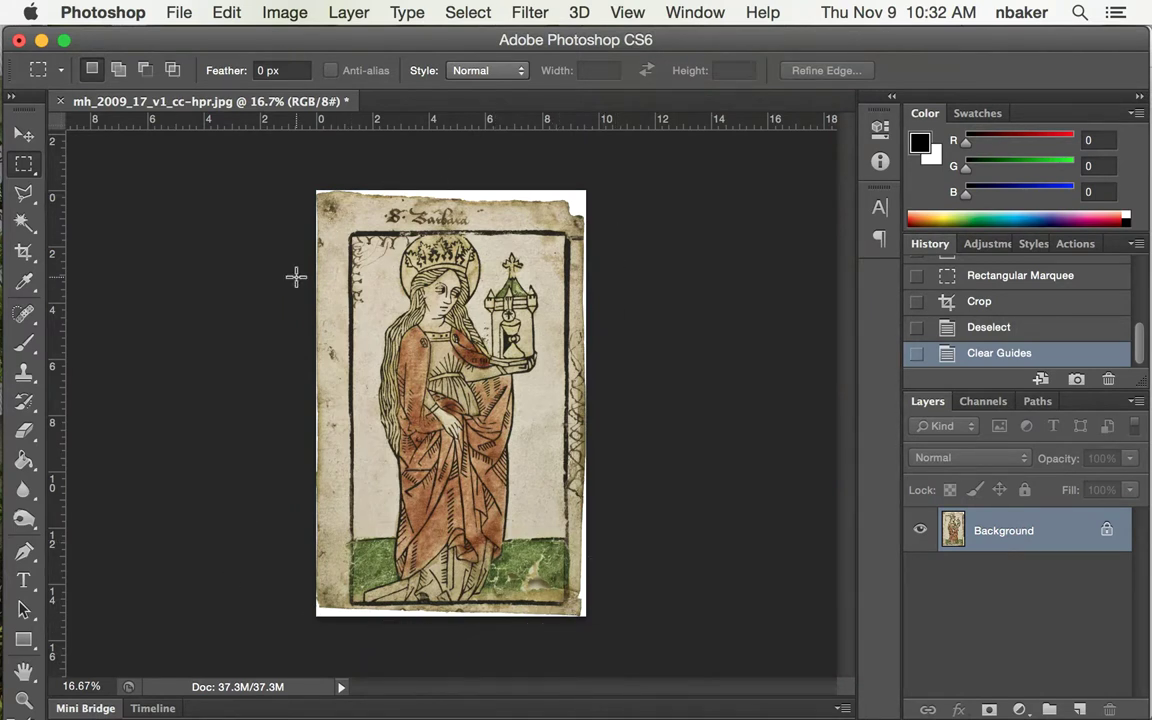
key(super+Tab)
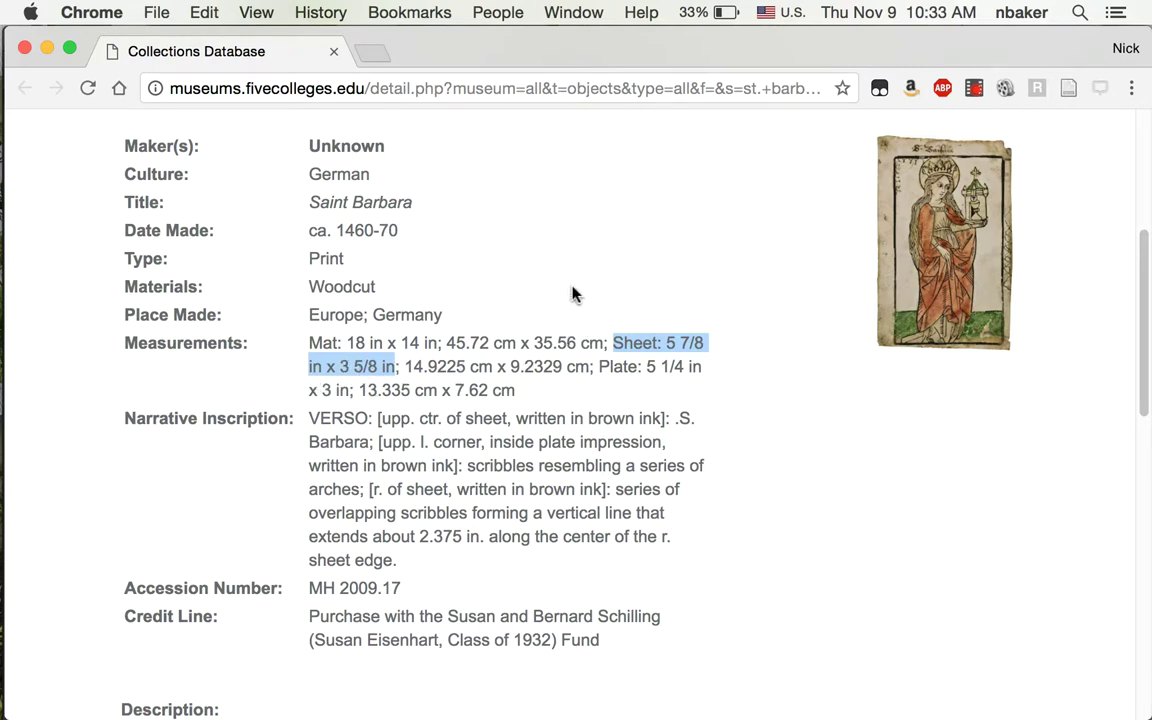
key(super+Tab)
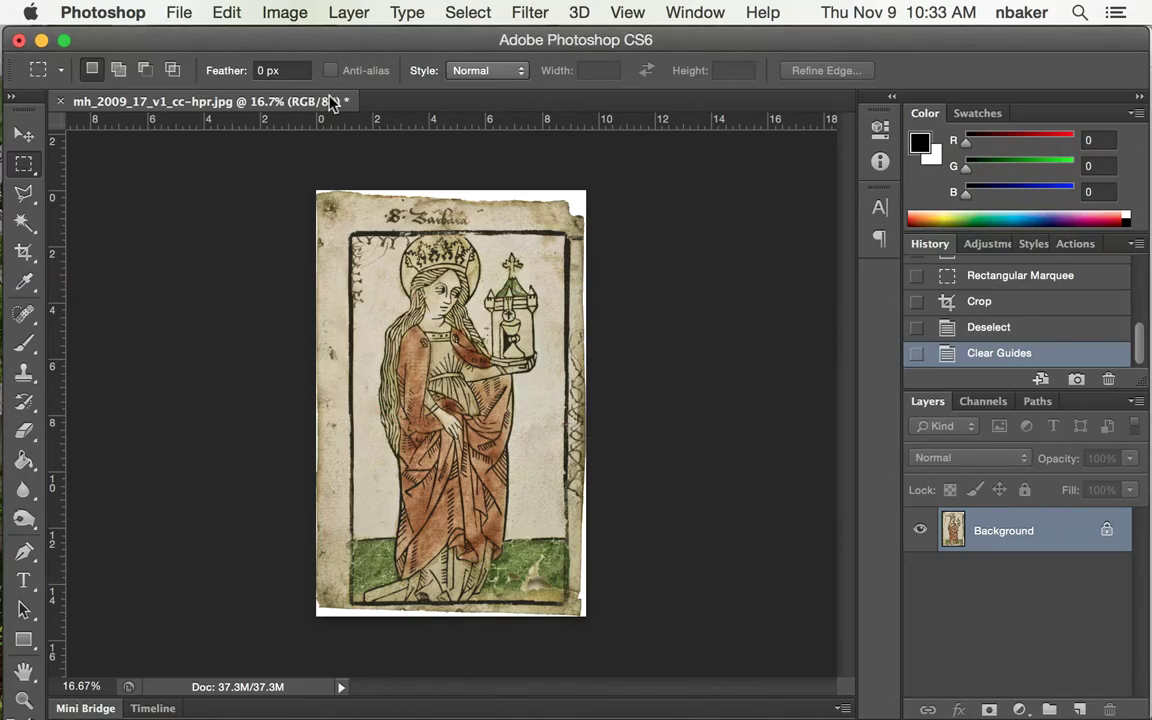
Open Image Size with Resample Image turned off.
click(285, 12)
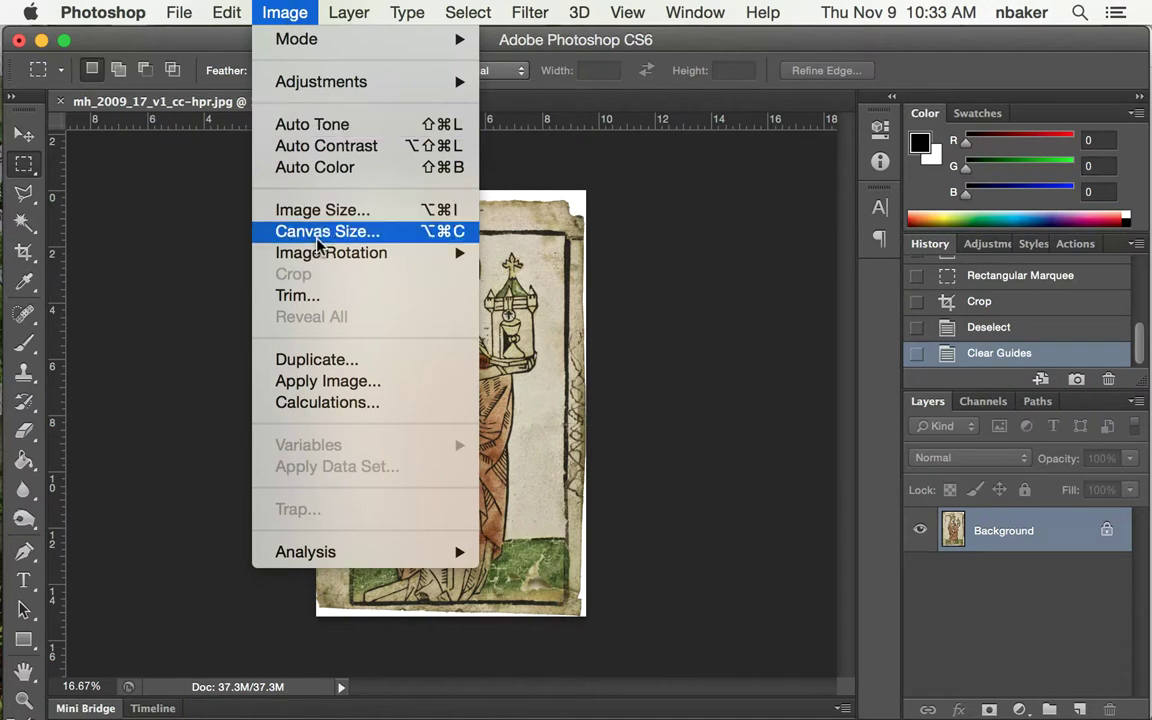
click(325, 210)
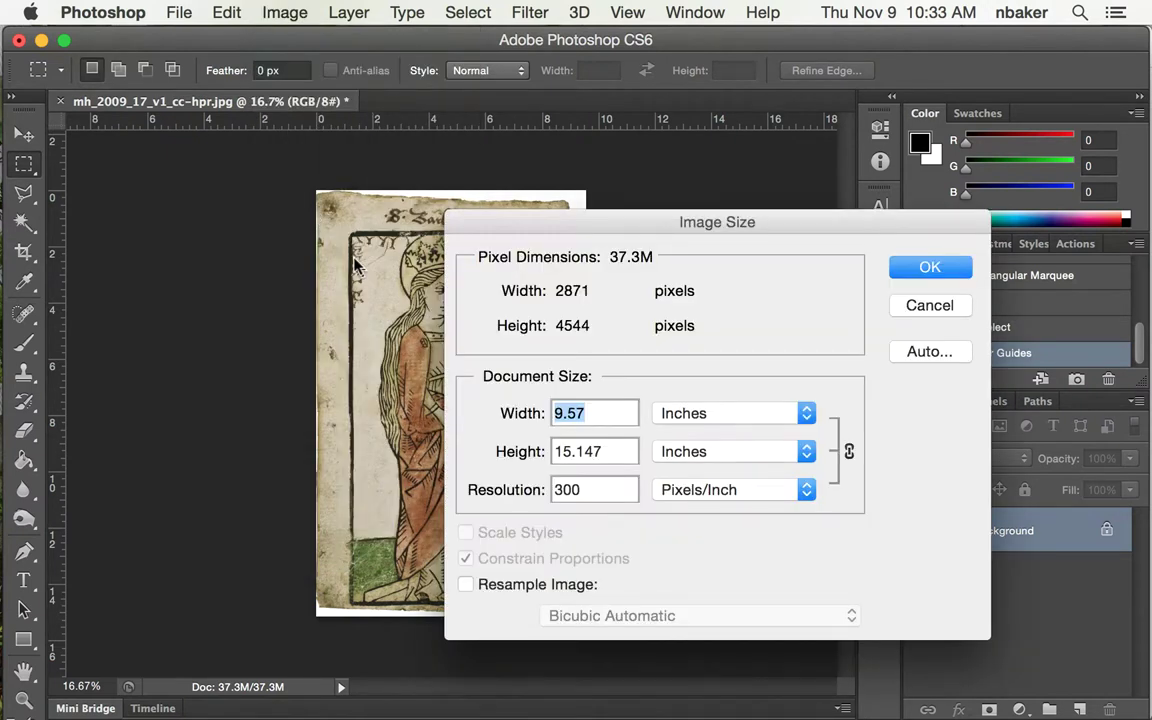
click(466, 585)
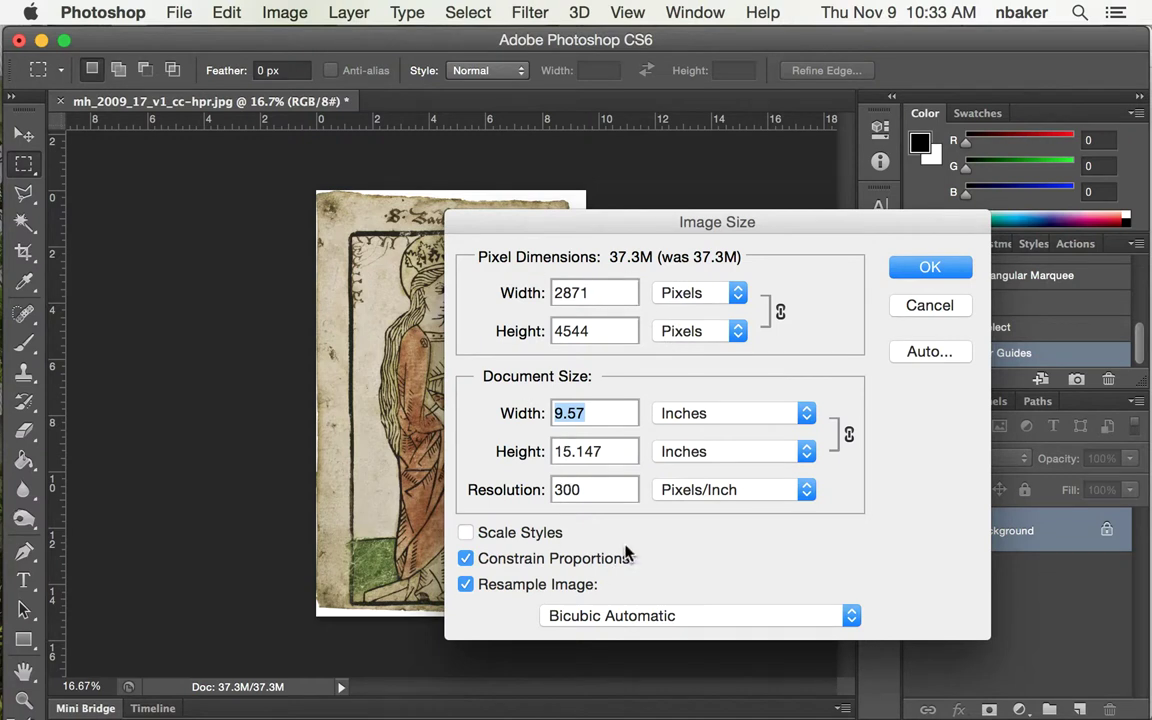
click(466, 585)
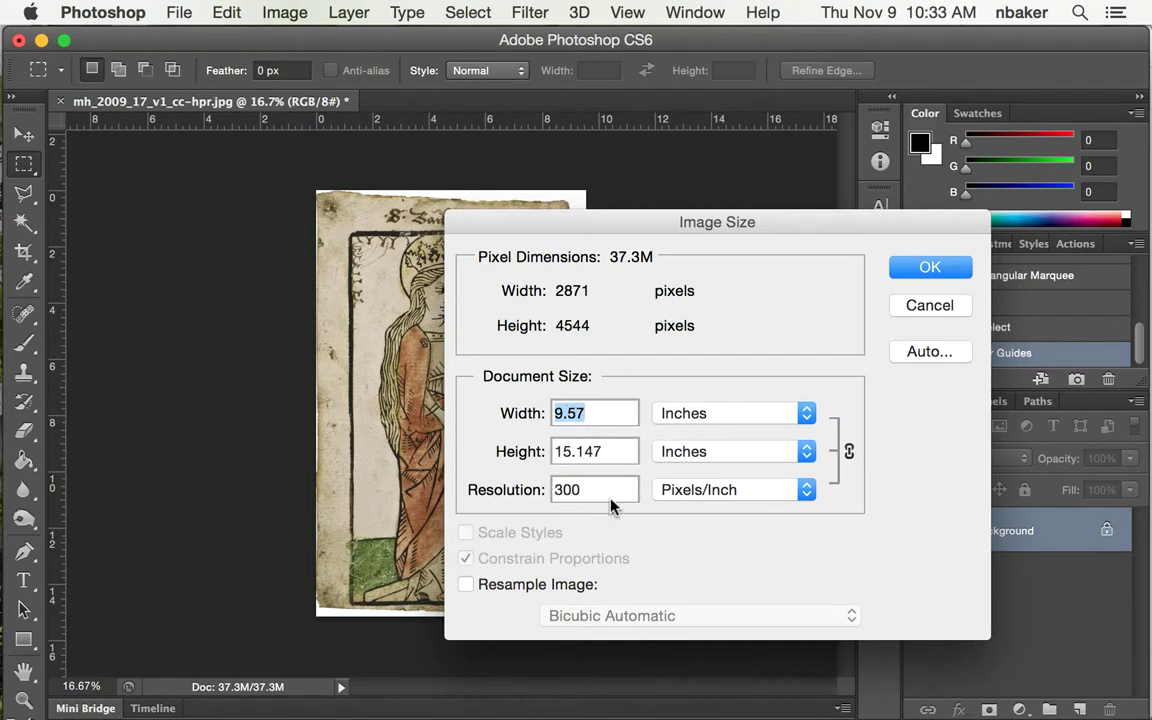
Enter a 5.875 in document height and recheck the measurements in Chrome.
drag(612, 452, 468, 468)
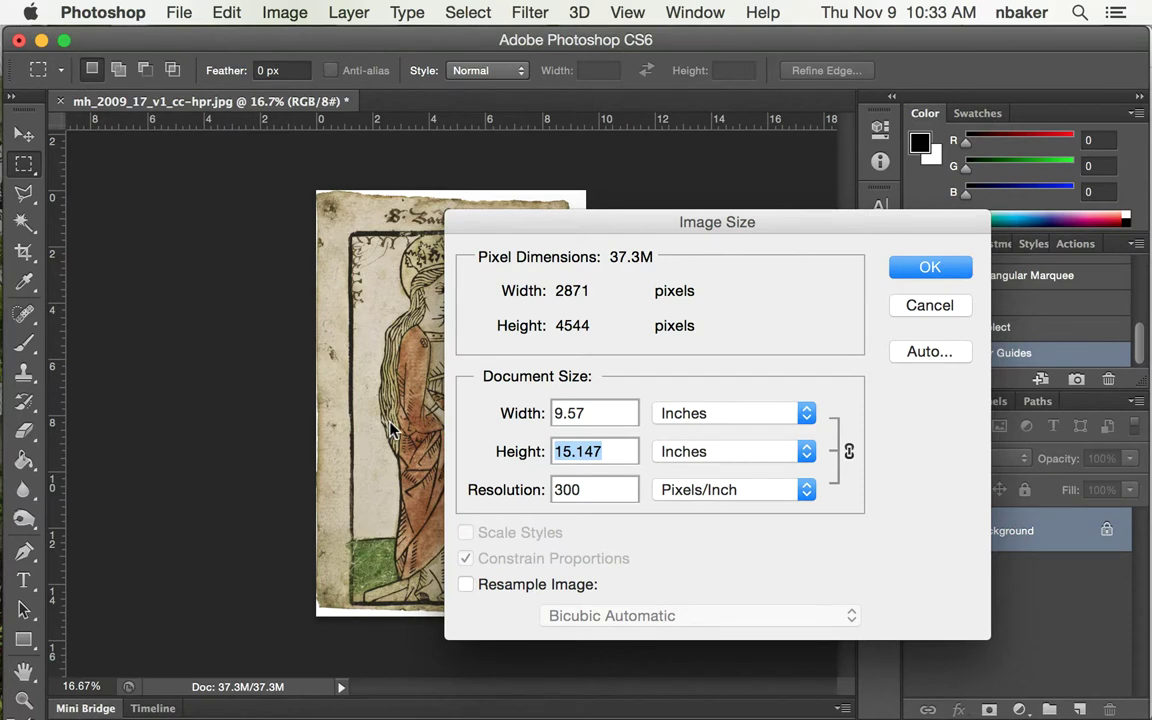
text(5.875)
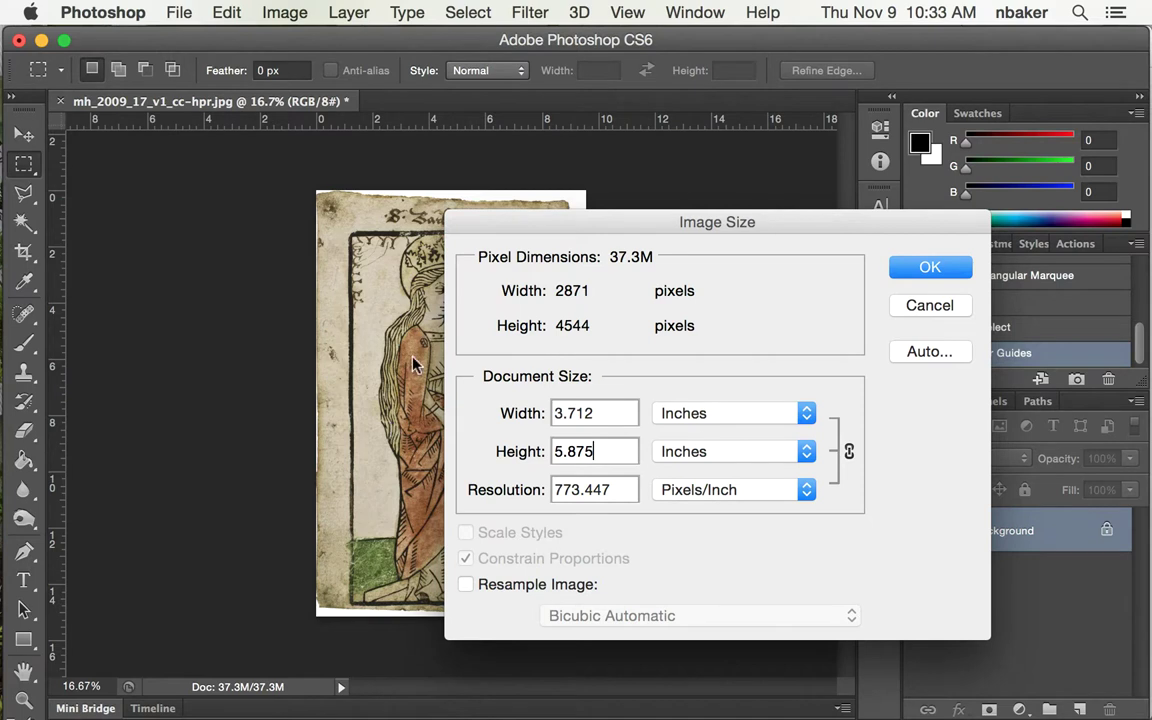
click(612, 406)
key(super+Tab)
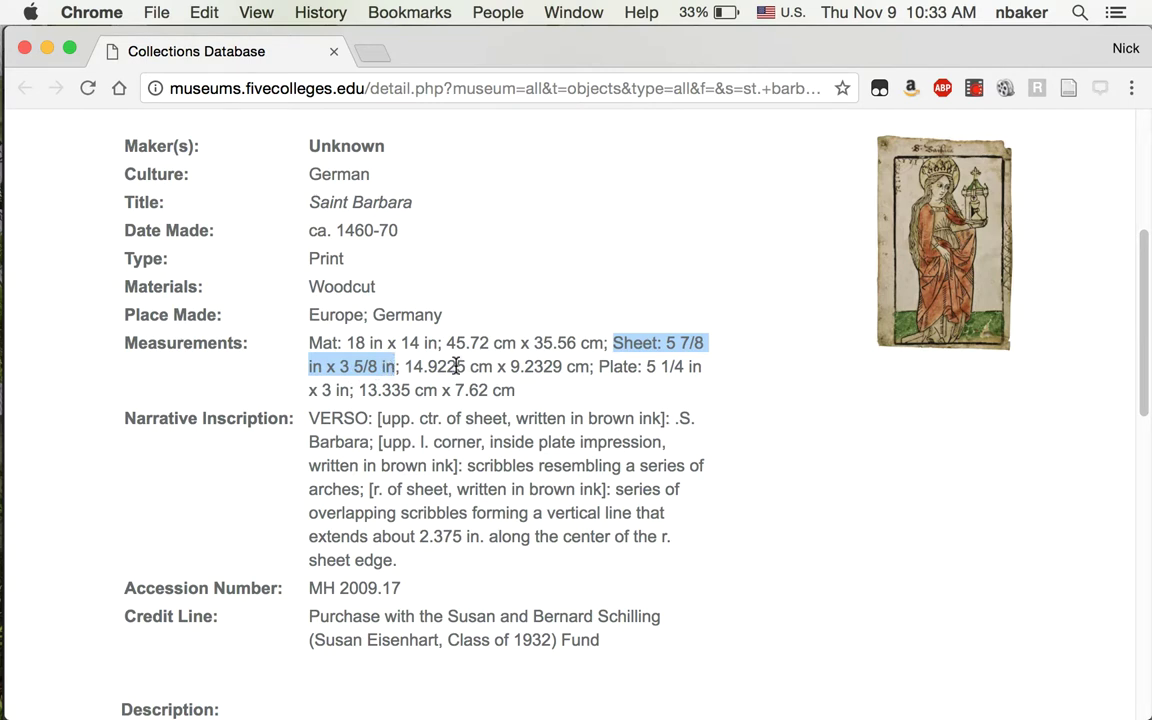
key(super+Tab)
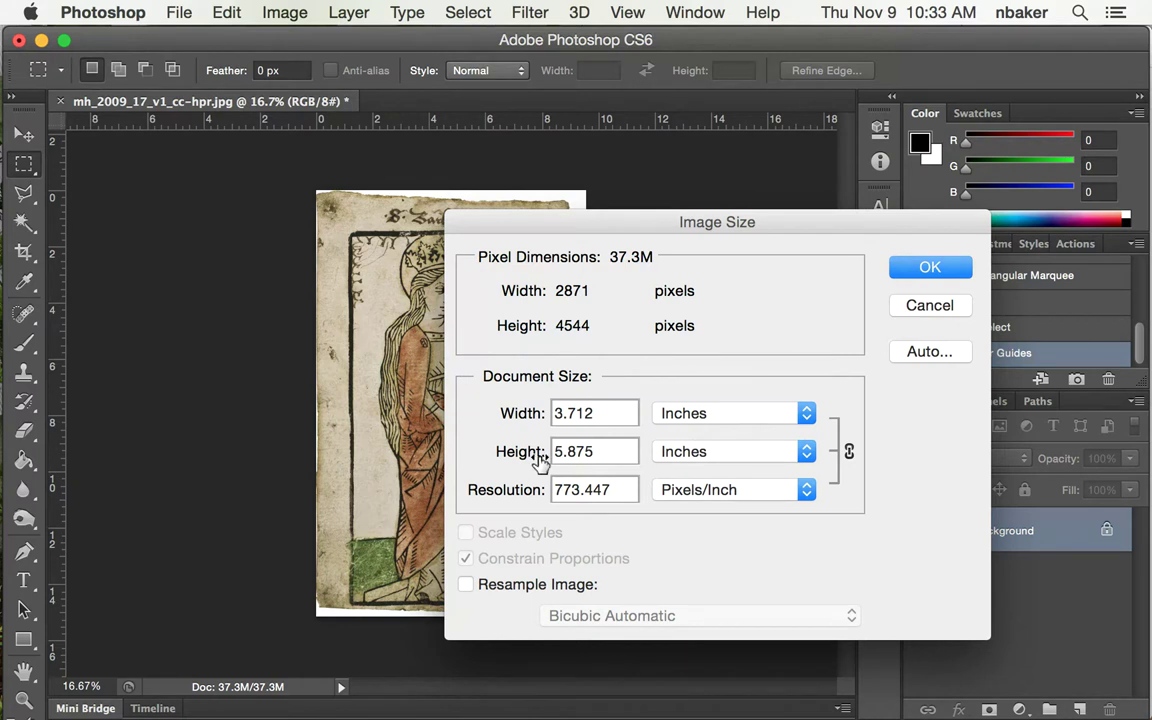
Change the document width to 3.625 in, giving 5.737 in tall at 792 pixels/inch.
drag(562, 413, 628, 417)
text(6)
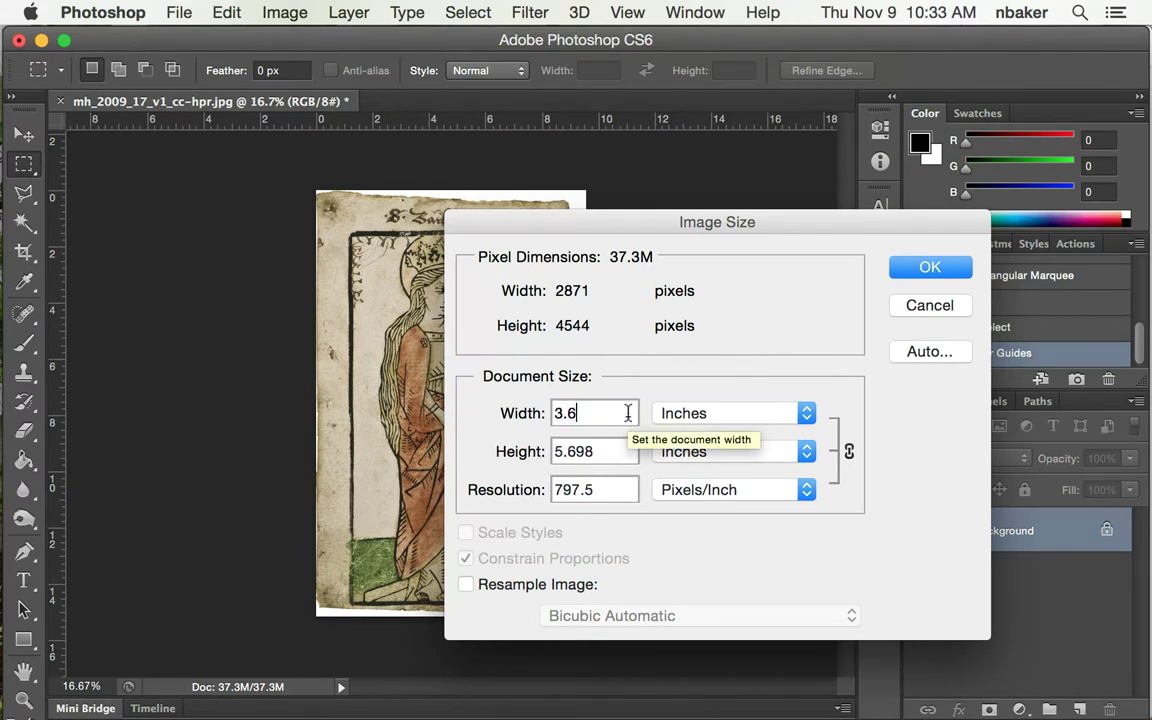
text(25)
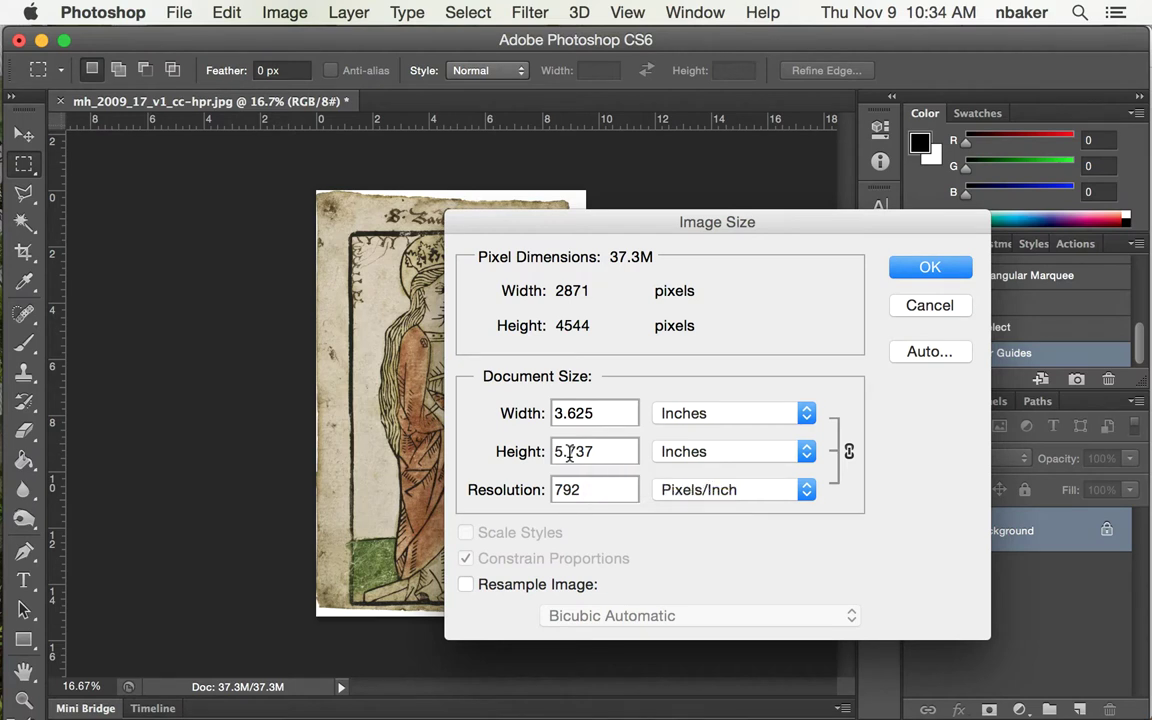
drag(569, 452, 609, 455)
drag(656, 221, 824, 243)
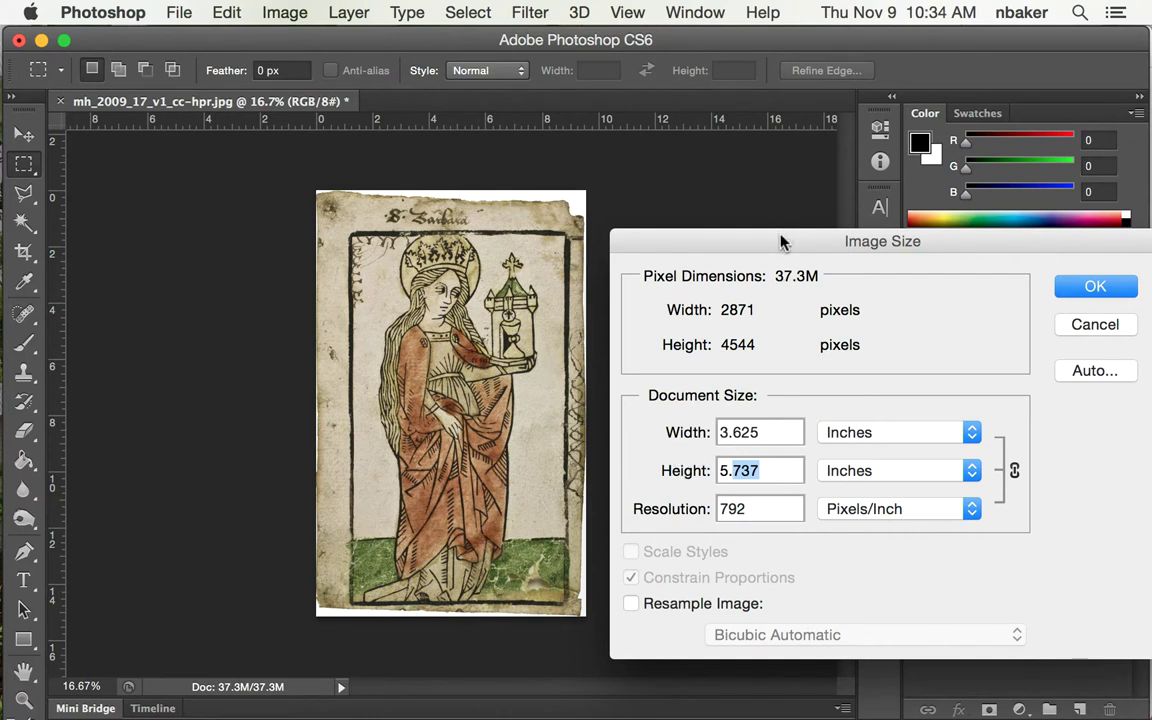
drag(781, 242, 648, 195)
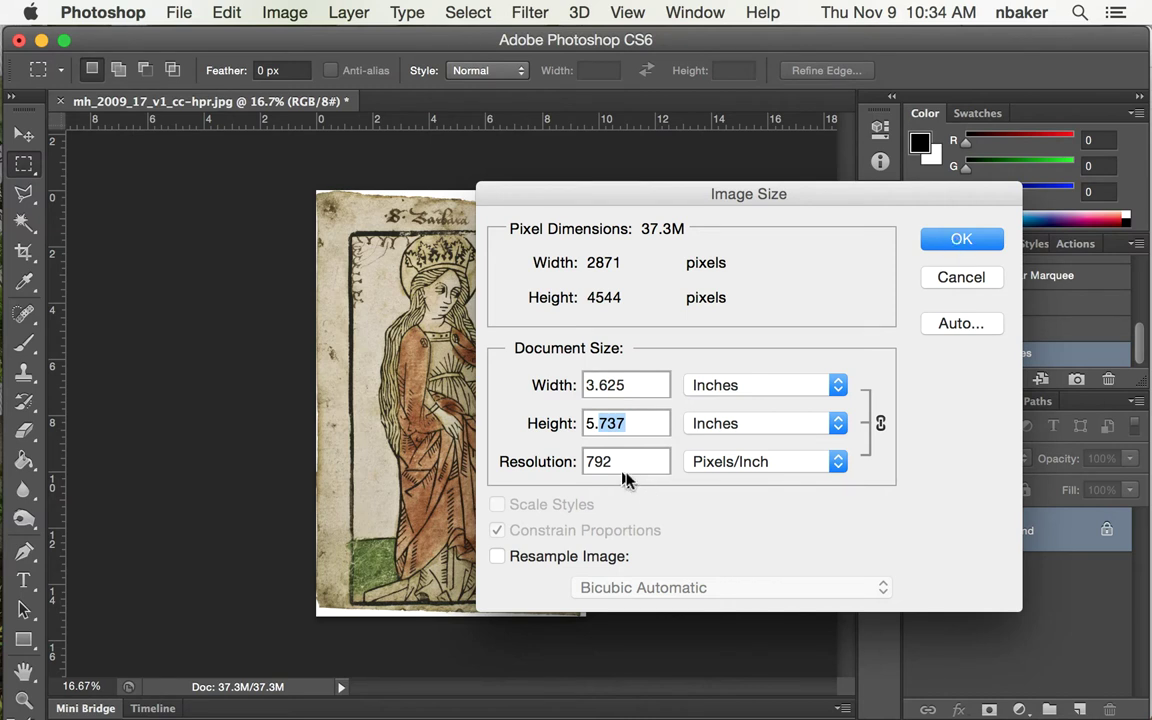
key(Tab)
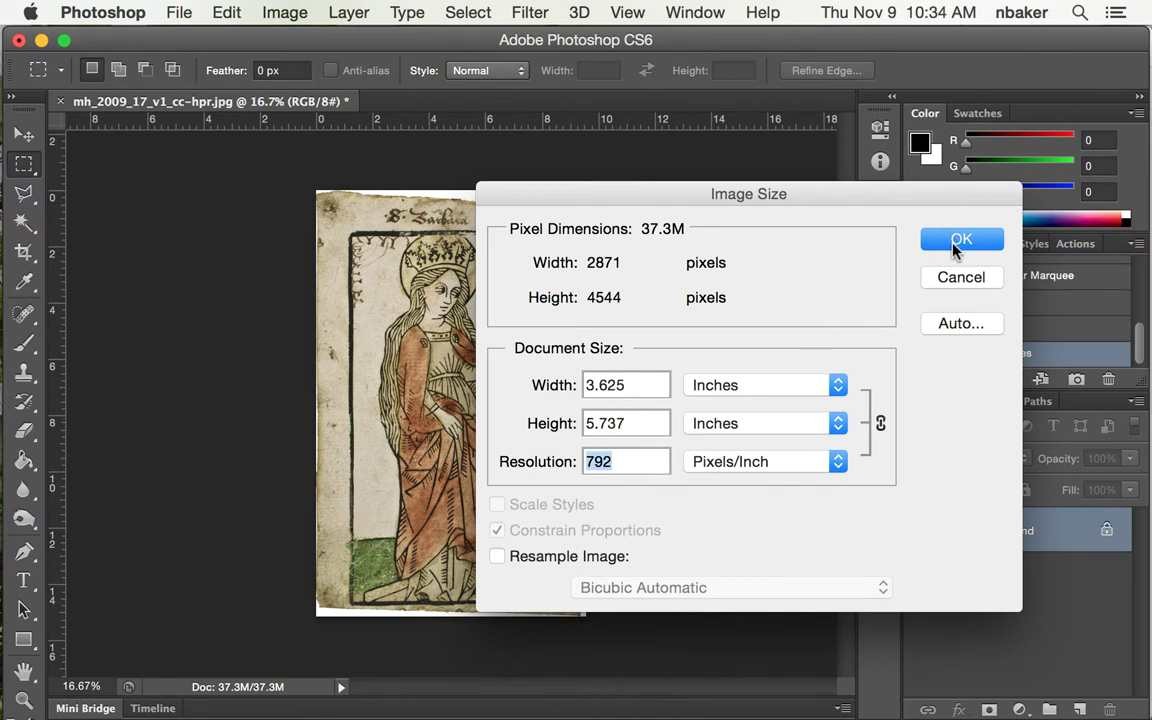
Confirm the Image Size dialog to apply 3.625 x 5.737 in at 792 pixels/inch.
key(Return)
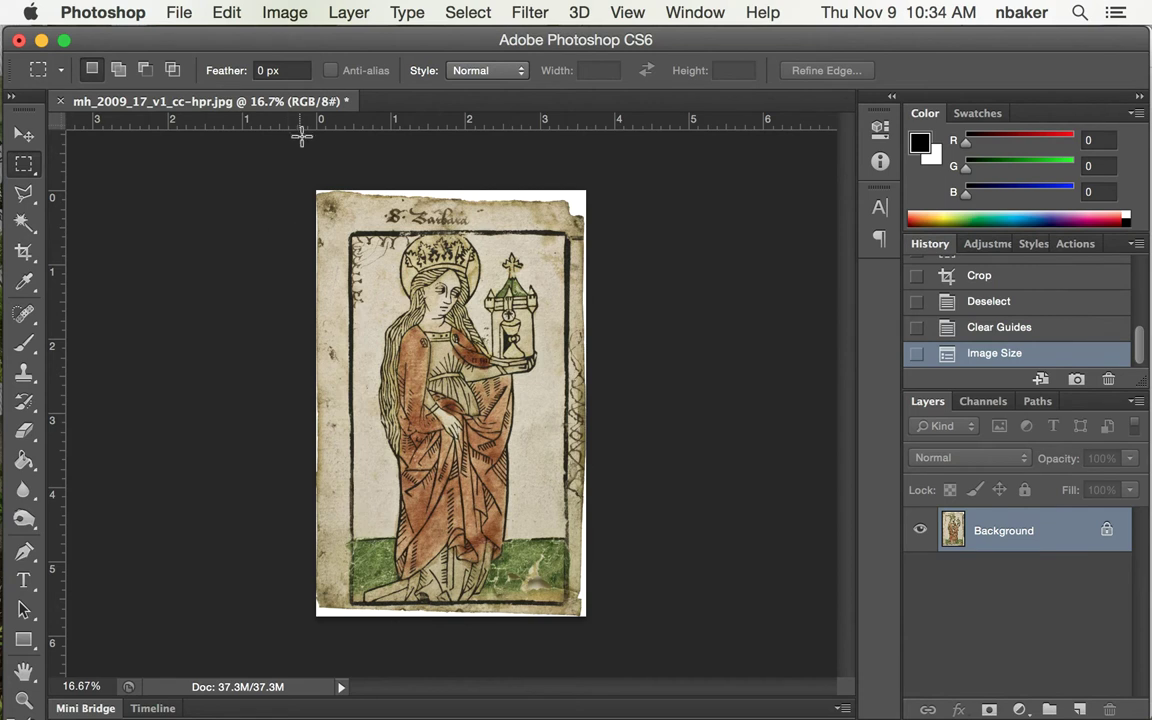